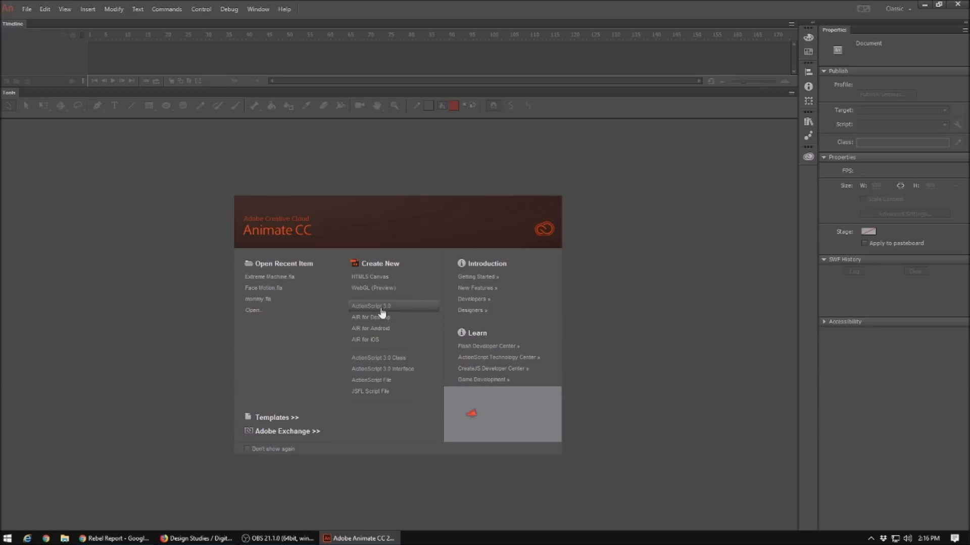
- Create a new ActionScript 3.0 document and switch to the Animator workspace
click(381, 307)
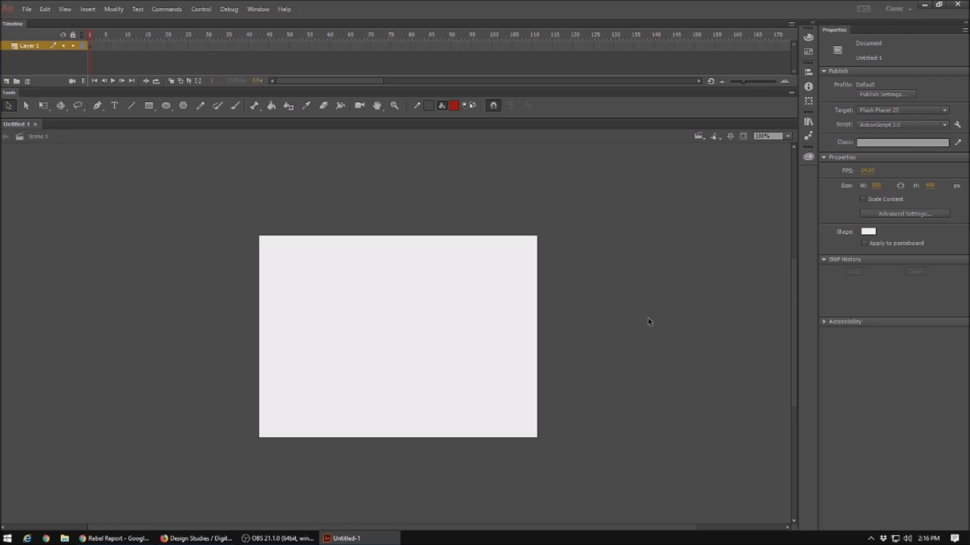
click(267, 12)
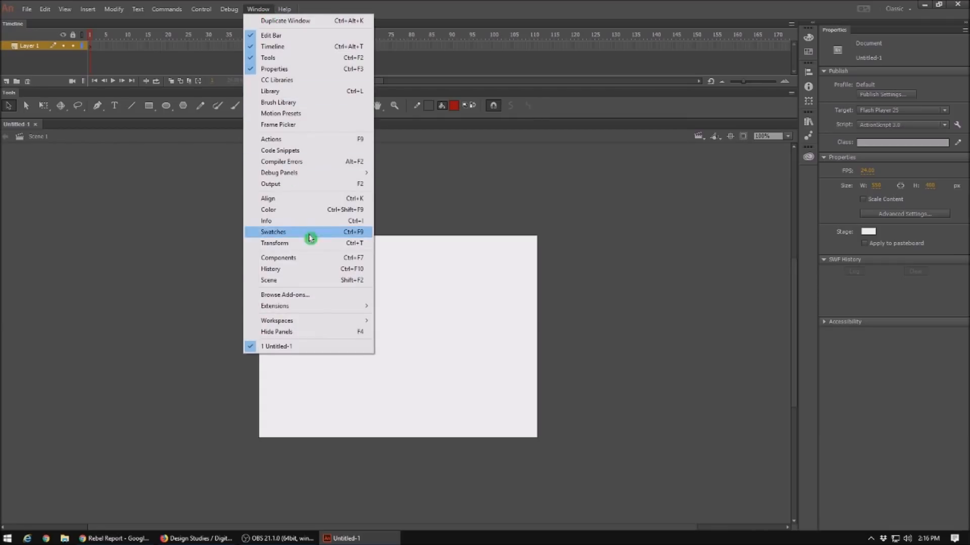
mouse_move(346, 322)
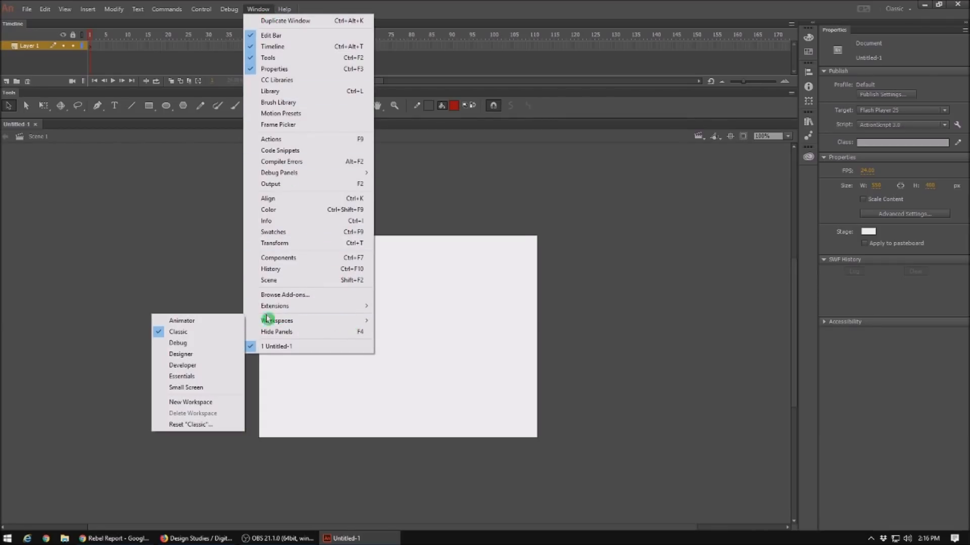
click(204, 325)
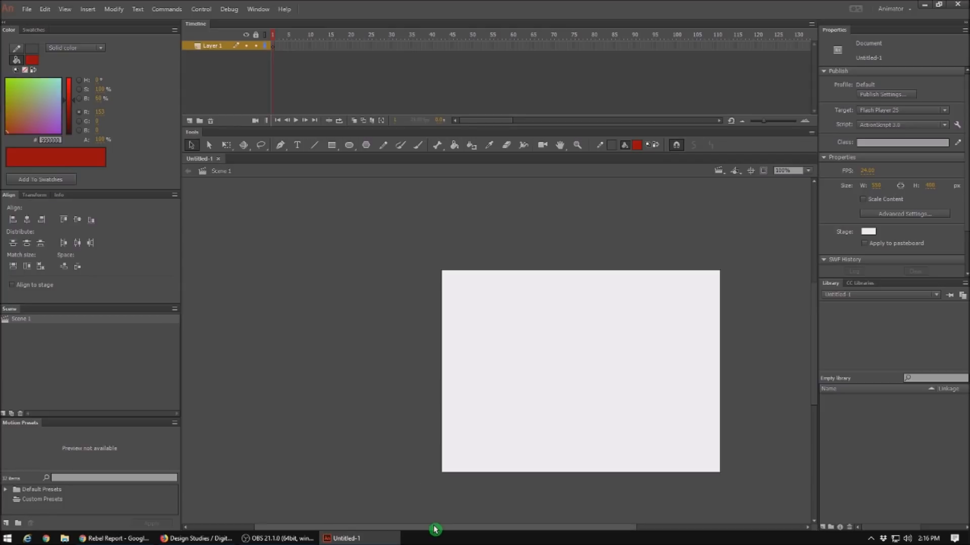
- Draw a red-filled square with an outline, about 76 px wide, near the stage's upper-left corner
drag(434, 530, 488, 533)
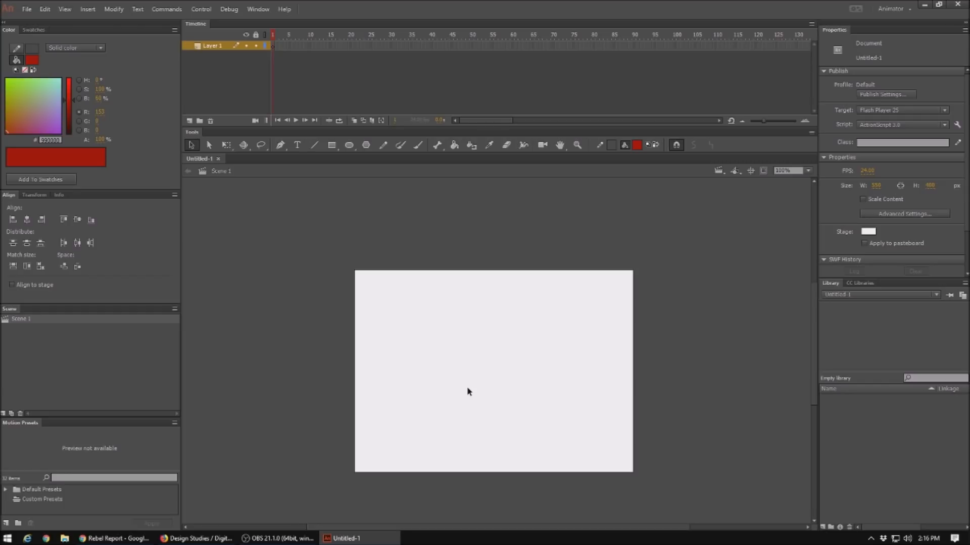
scroll(467, 389, up, 1)
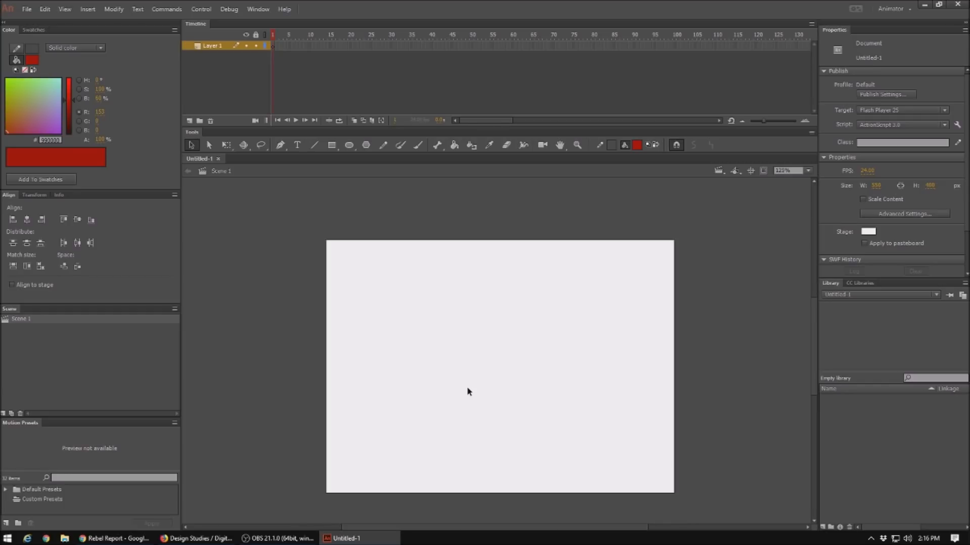
scroll(469, 392, up, 1)
scroll(467, 389, down, 2)
scroll(467, 389, up, 2)
scroll(467, 388, down, 1)
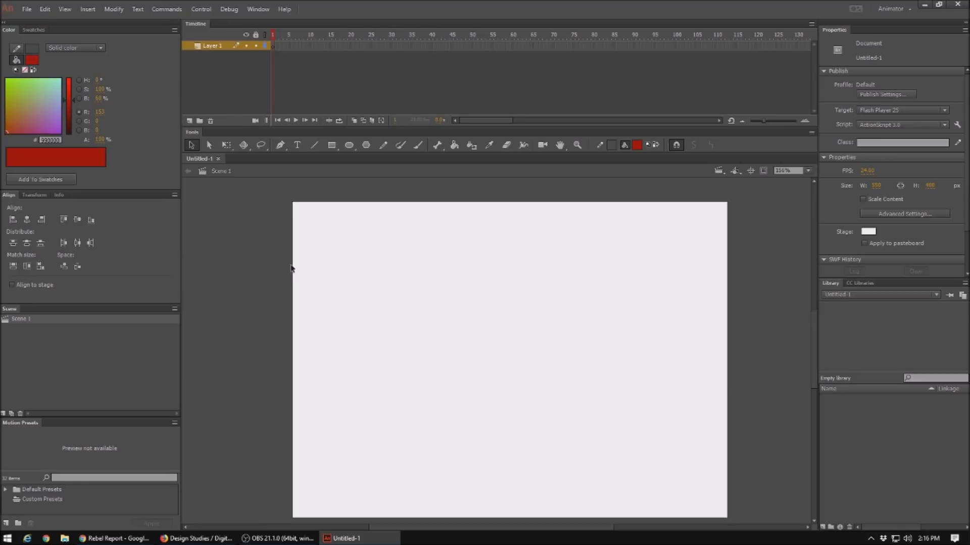
click(332, 145)
mouse_move(327, 237)
mouse_down()
mouse_move(351, 284)
mouse_move(386, 298)
mouse_up()
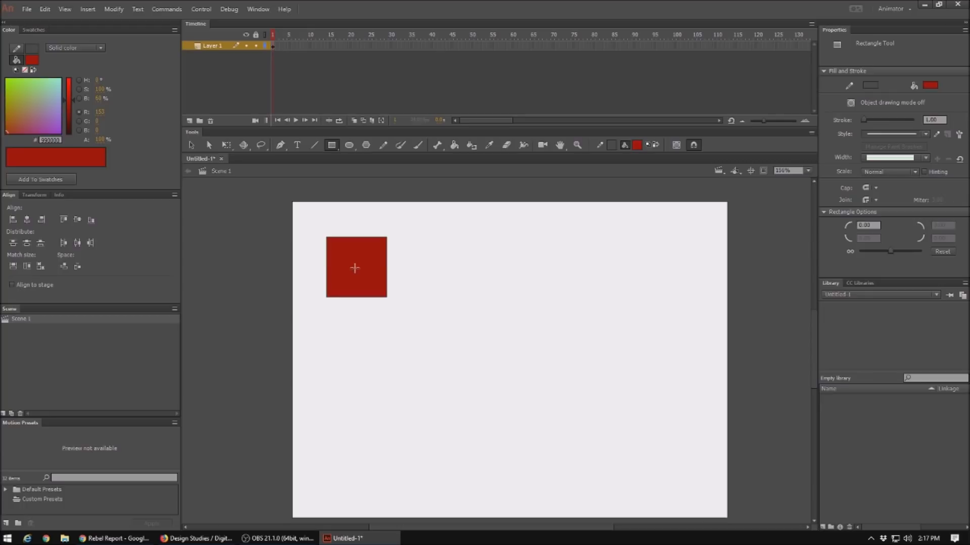
- Move the square's red fill off its outline towards the middle of the stage and undo the move
click(191, 145)
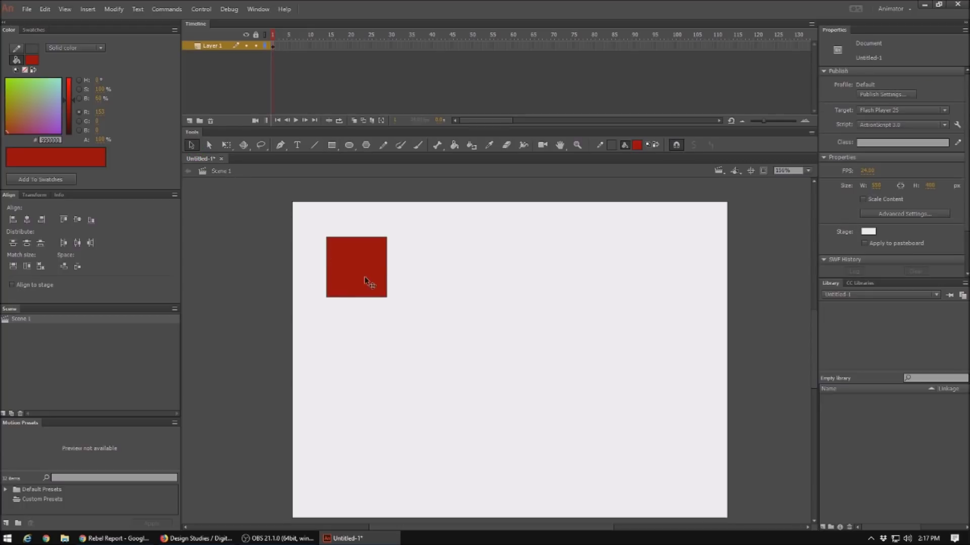
drag(363, 277, 479, 302)
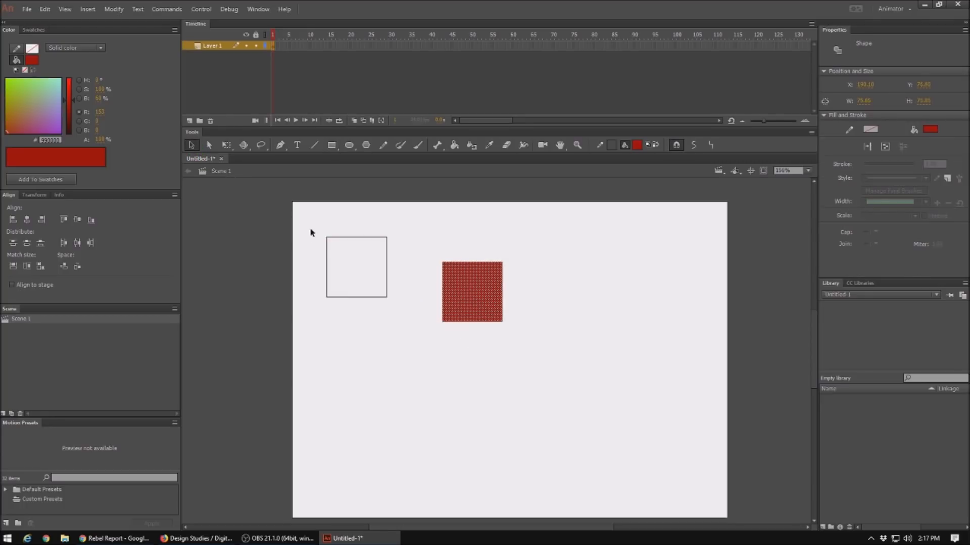
click(388, 349)
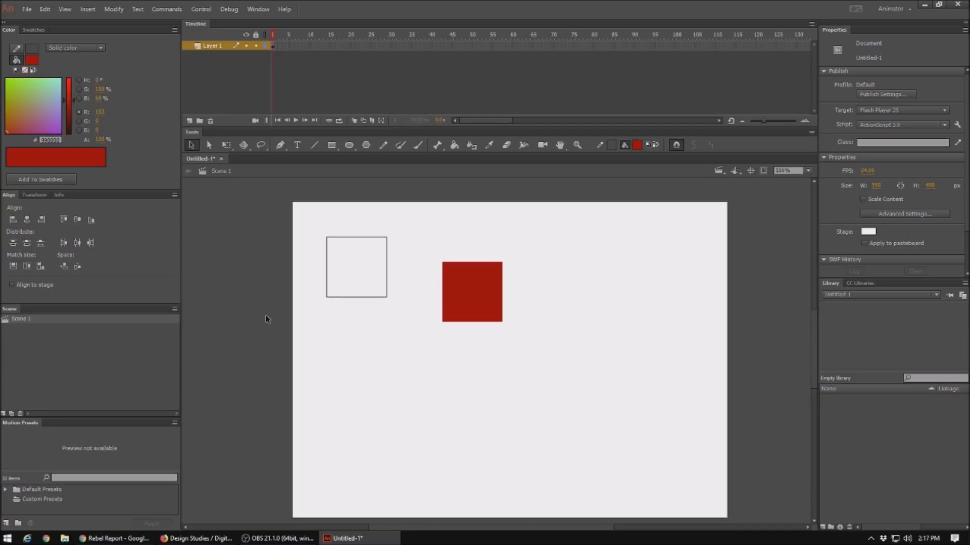
key(ctrl+z)
key(ctrl+z)
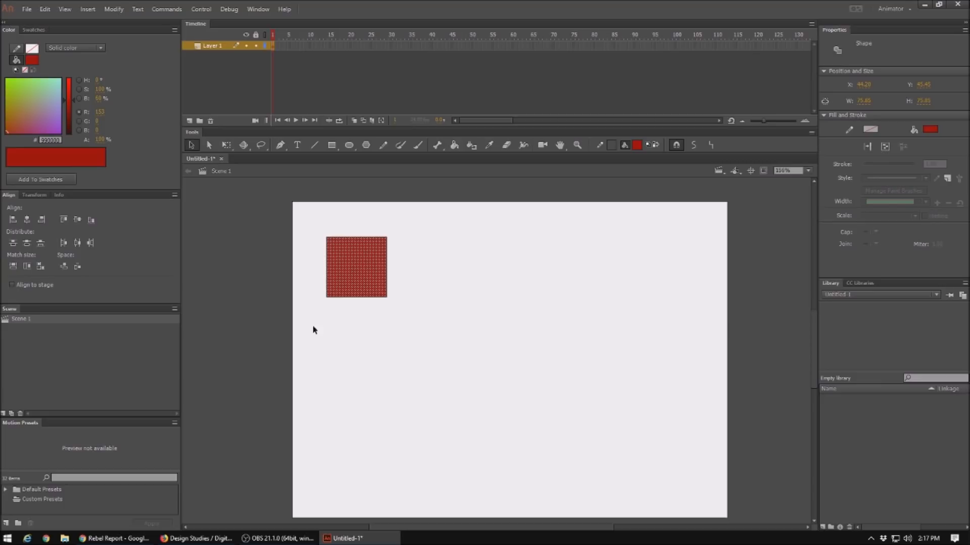
click(346, 329)
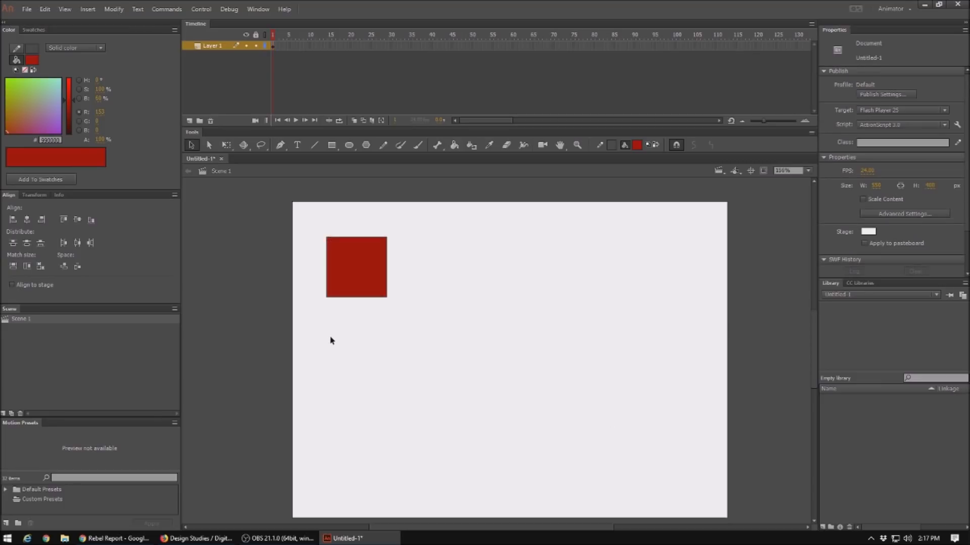
- Select the square's fill together with its outline and convert them to a Movie Clip symbol named Box
click(359, 273)
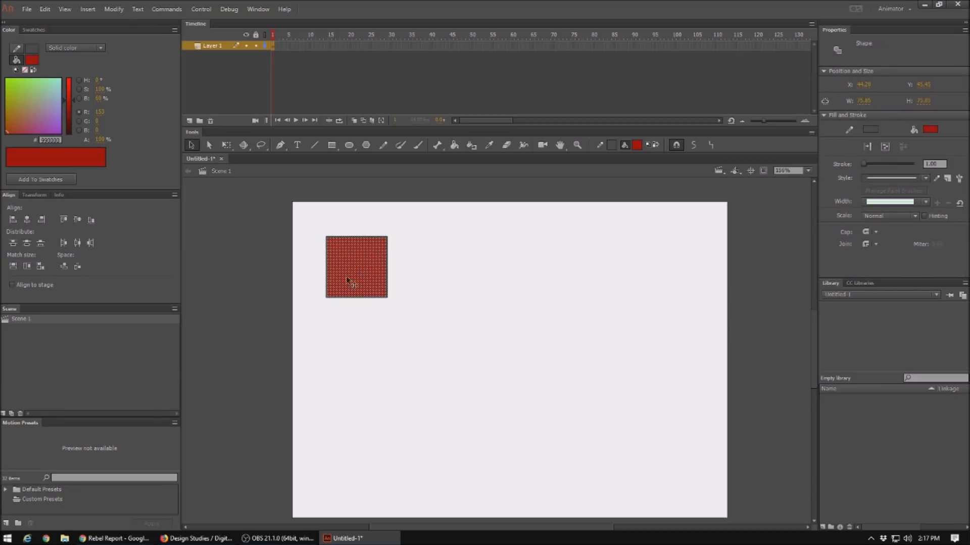
drag(307, 216, 421, 332)
click(114, 10)
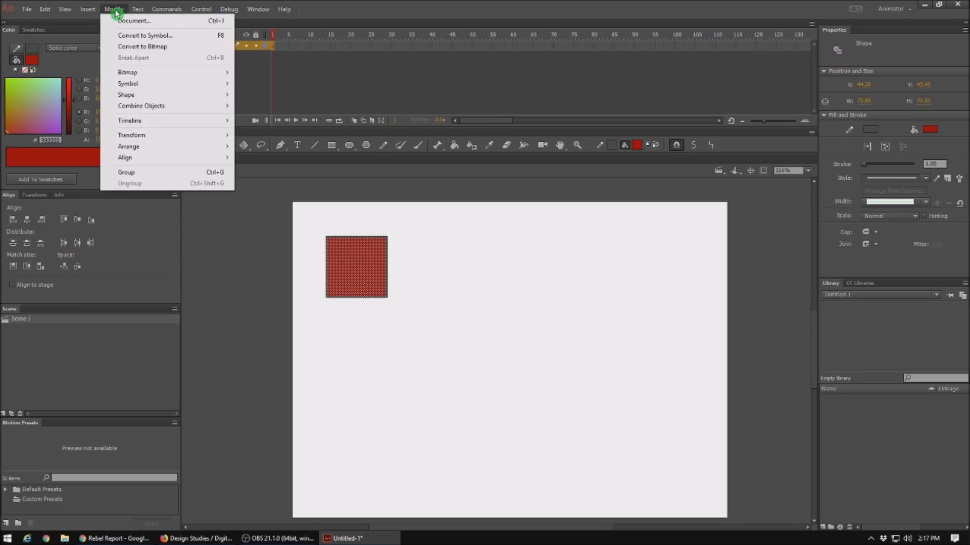
click(146, 36)
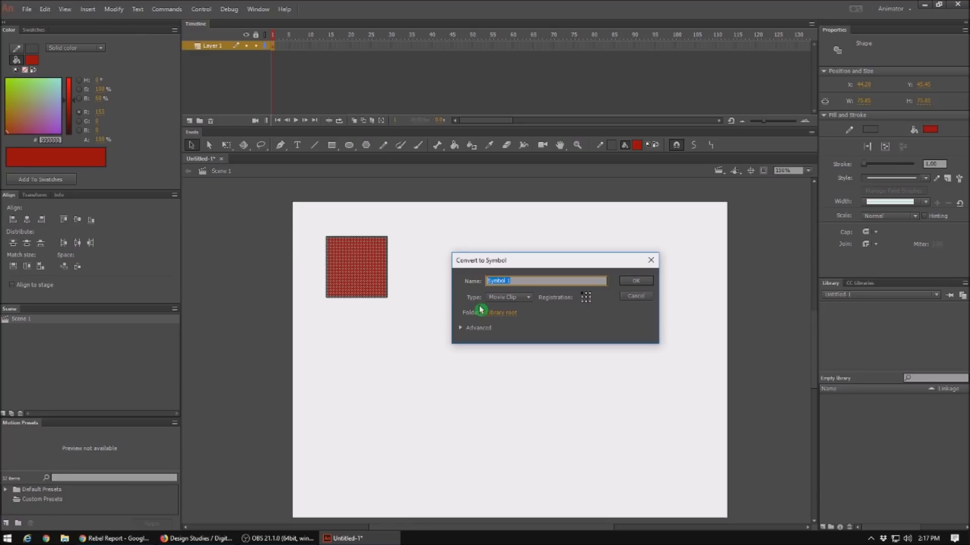
text(Box)
click(651, 281)
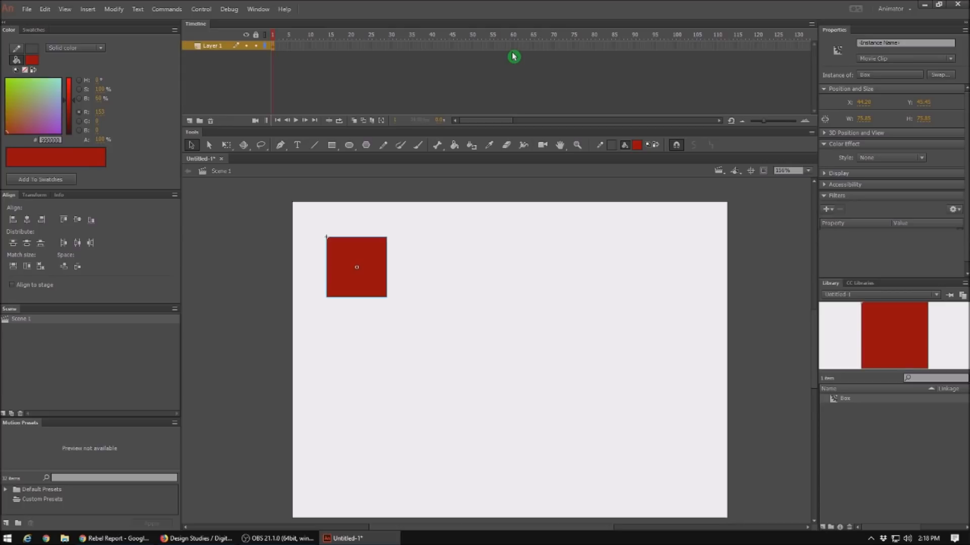
- Place four more instances of the Box symbol from the library at different spots on the stage
drag(895, 330, 493, 288)
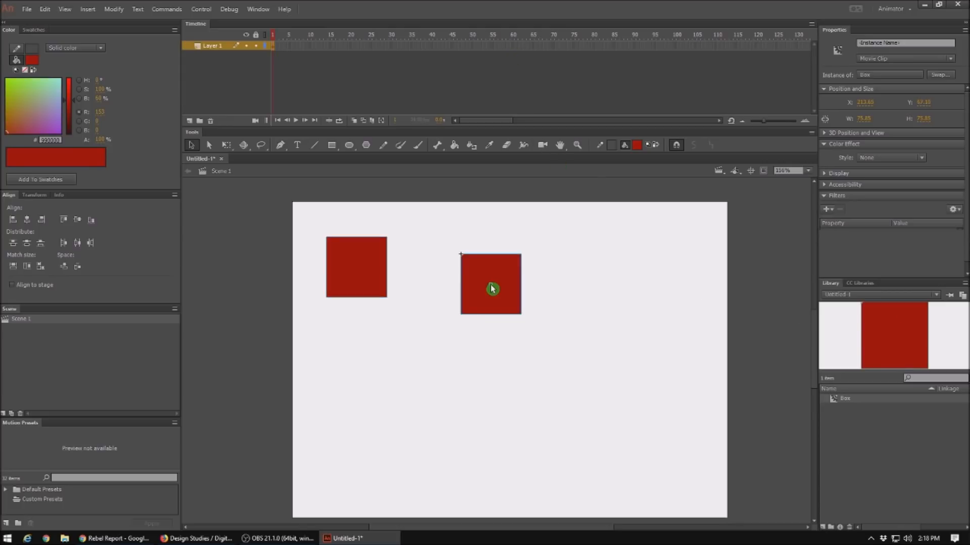
drag(897, 346, 389, 385)
drag(893, 338, 502, 416)
drag(833, 355, 592, 355)
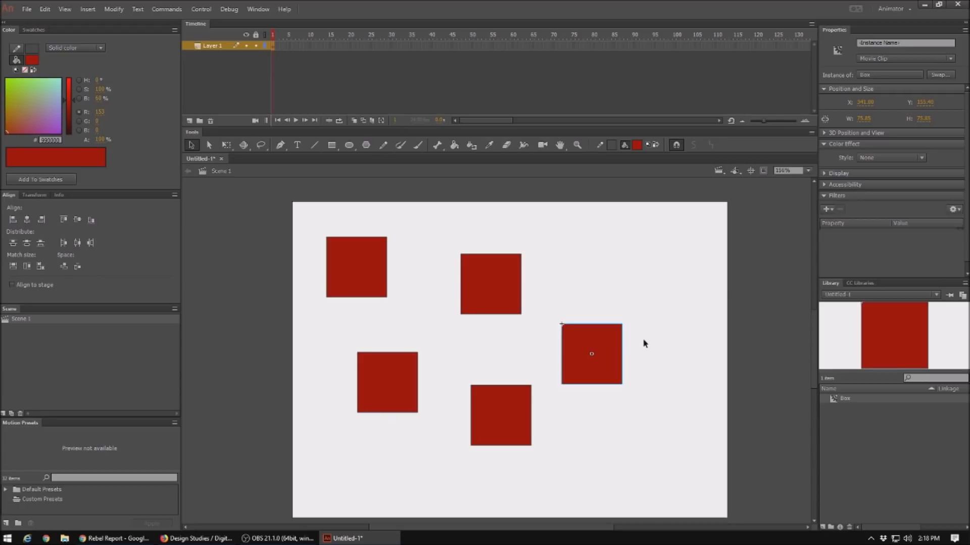
- Edit the Box symbol in place, change its fill to green #00FF00, and return to Scene 1
double_click(600, 339)
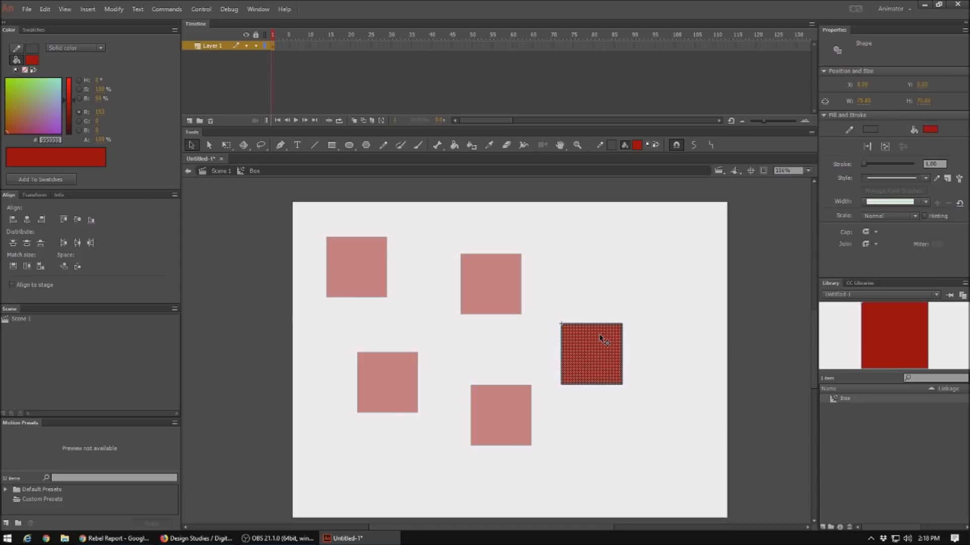
click(935, 131)
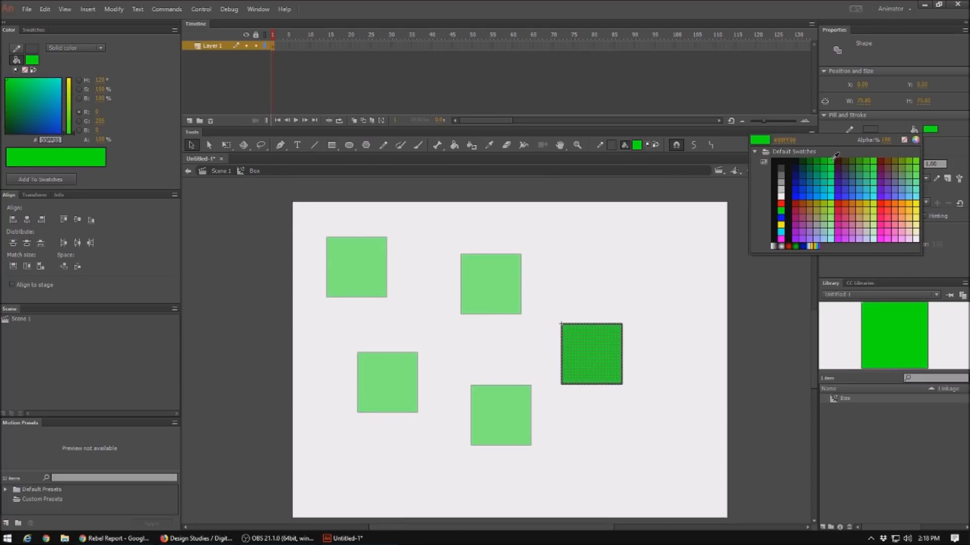
click(833, 158)
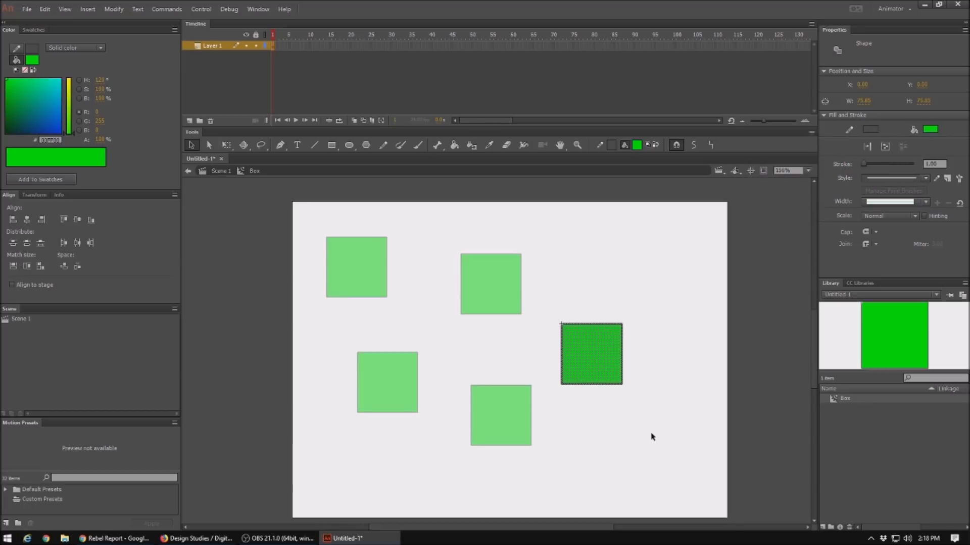
click(213, 172)
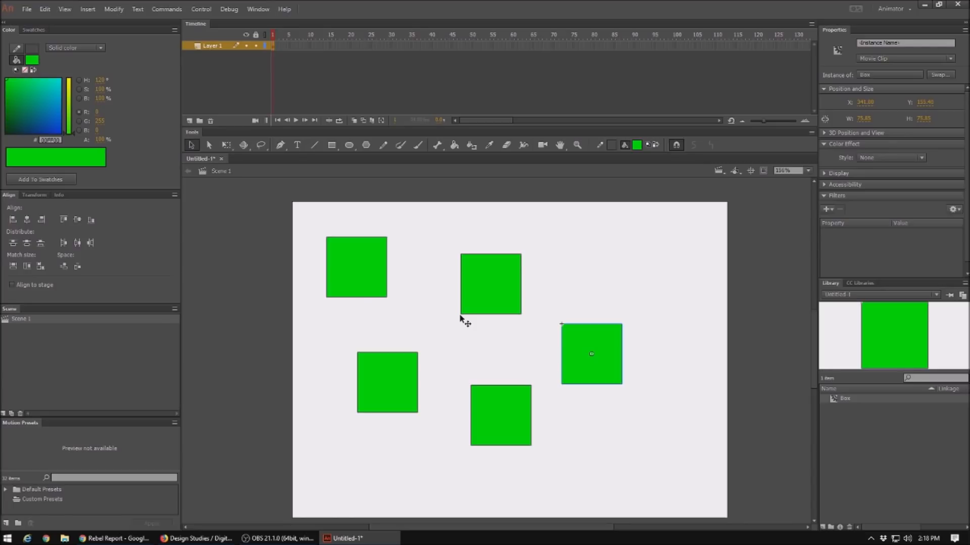
- Delete the four added Box instances, keeping only the one near the stage's upper-left corner
double_click(495, 283)
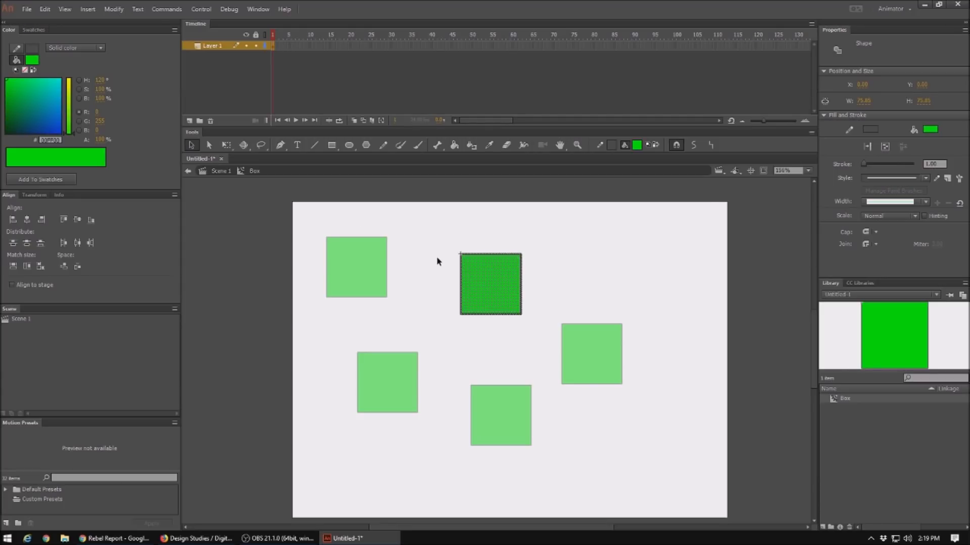
click(220, 173)
key(Delete)
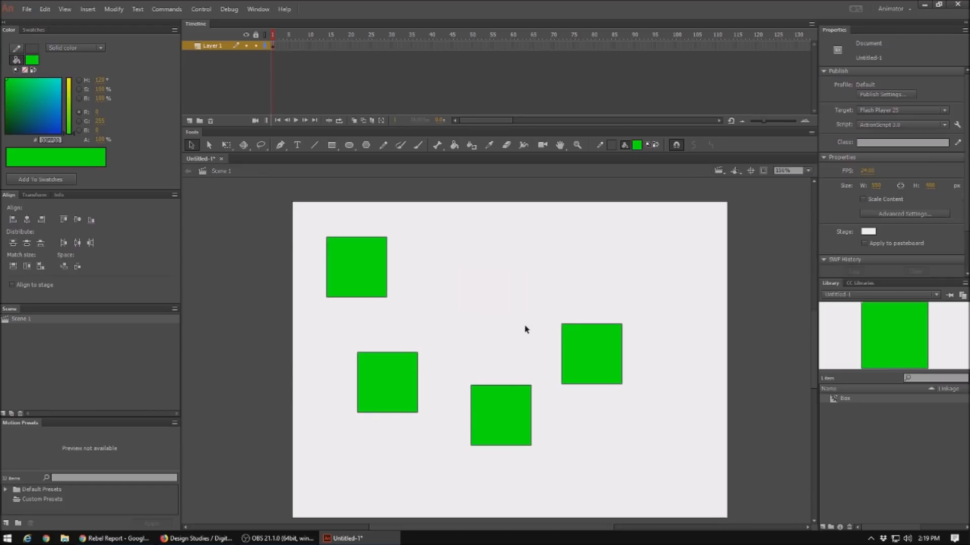
click(594, 357)
key(Delete)
click(475, 413)
key(Delete)
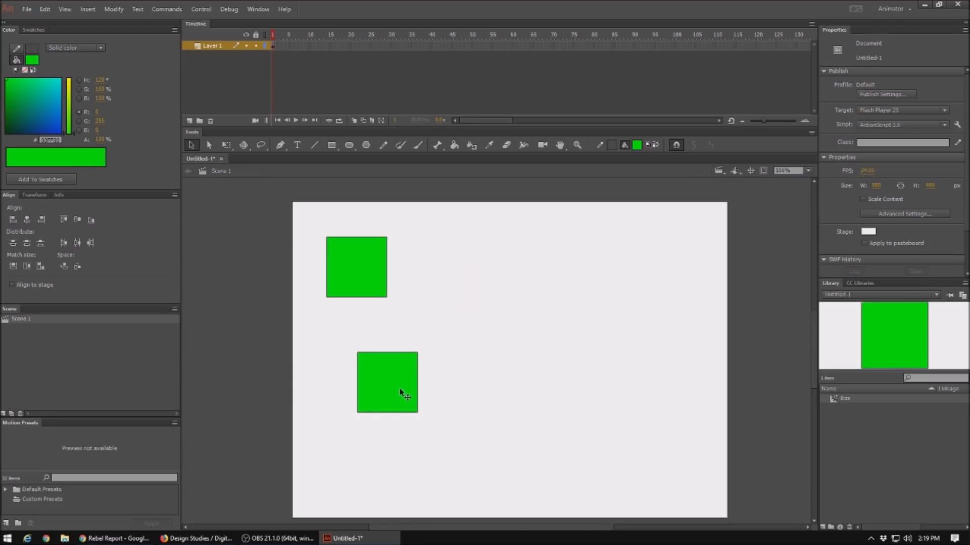
click(399, 392)
key(Delete)
- Move the remaining box to the stage's lower-left corner and create a motion tween on Layer 1
drag(355, 271, 334, 471)
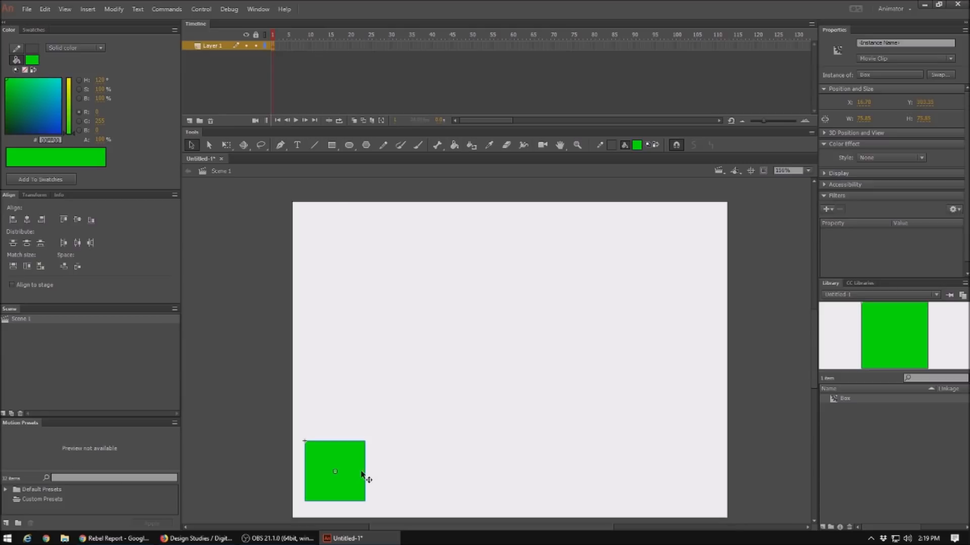
right_click(273, 48)
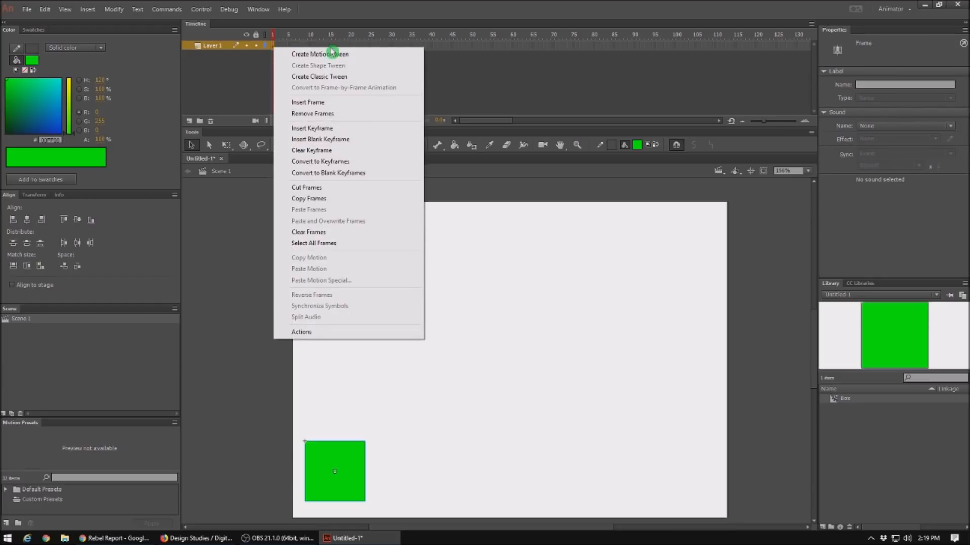
click(344, 54)
click(344, 84)
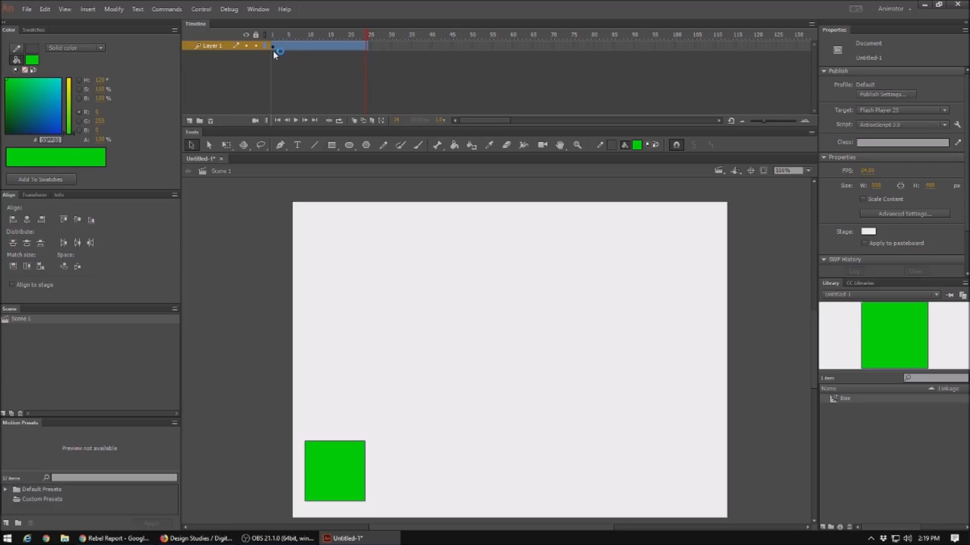
- Move the box to the stage's lower-right corner at frame 24 and bend the motion path upward into an arc
drag(283, 61, 366, 53)
drag(345, 477, 692, 479)
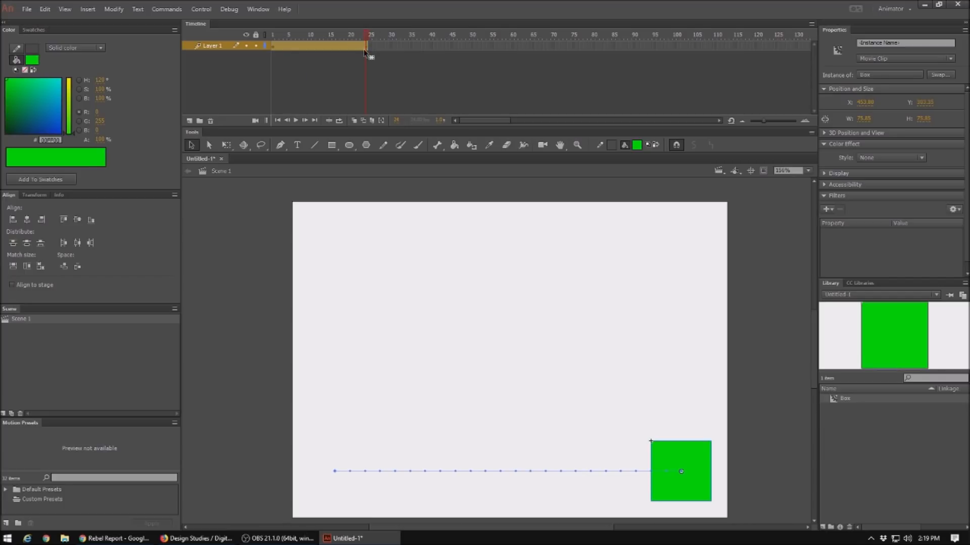
drag(368, 39, 369, 60)
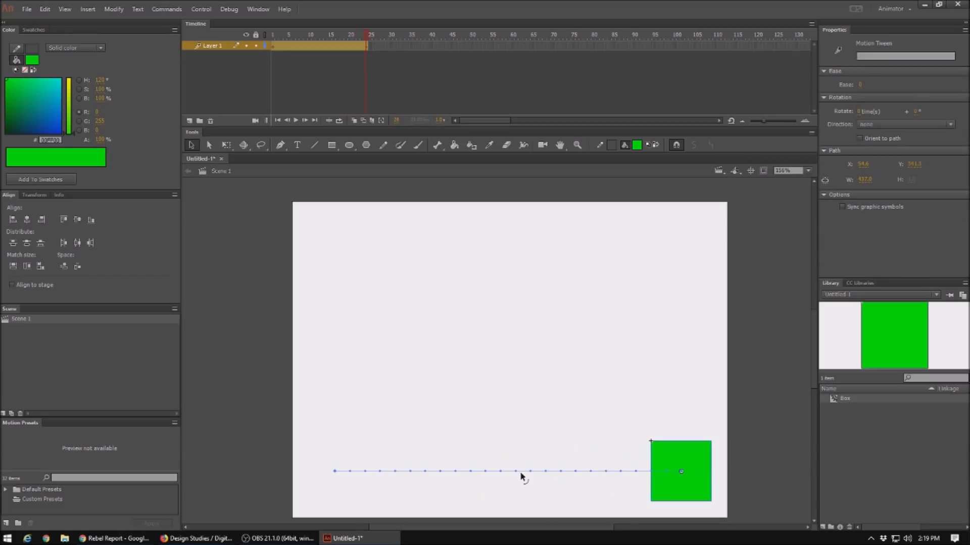
drag(500, 471, 498, 281)
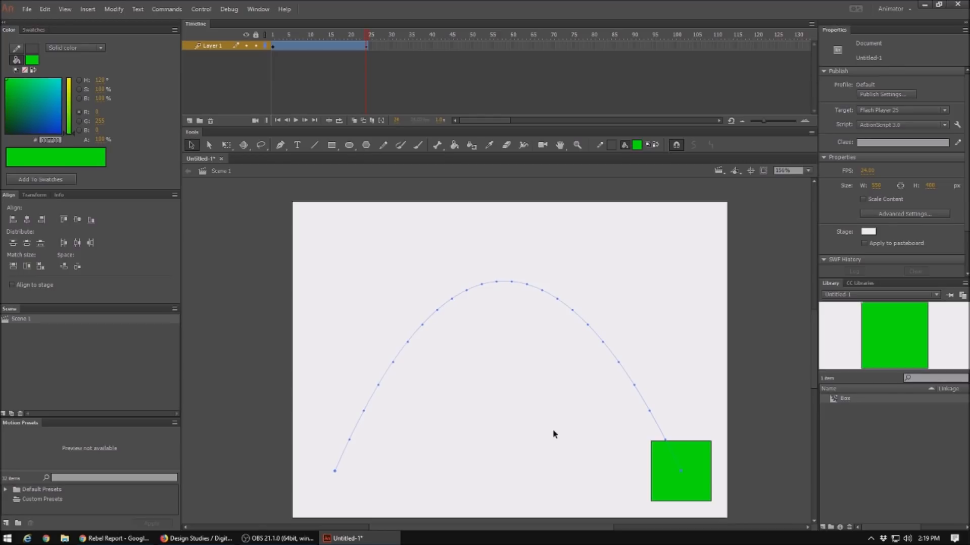
- Test the movie to preview the box's motion, and extend the motion tween to about frame 97
key(ctrl+Return)
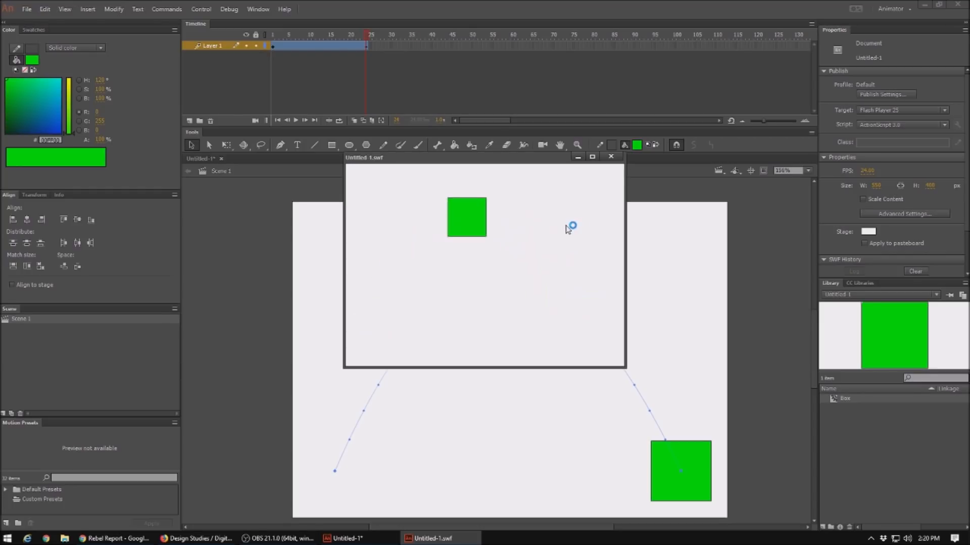
click(611, 157)
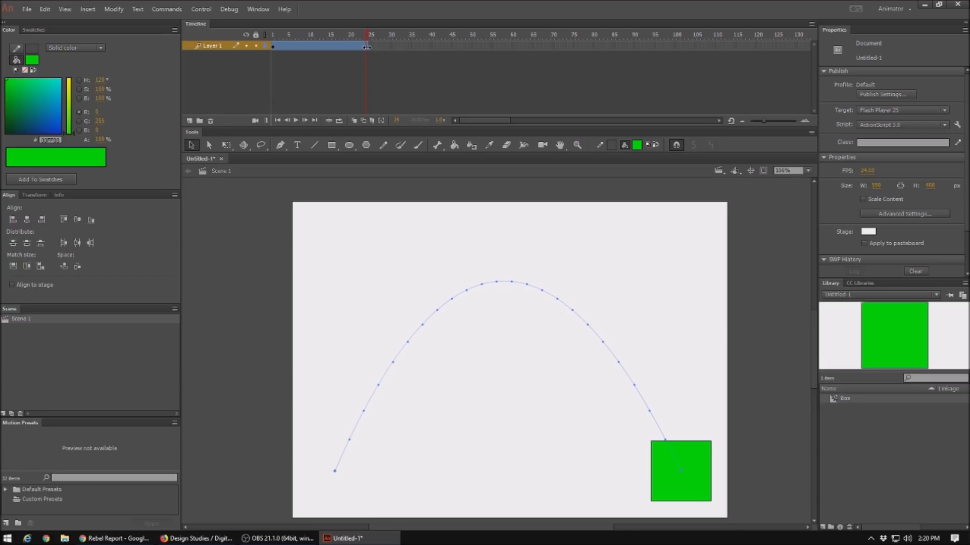
drag(366, 47, 663, 51)
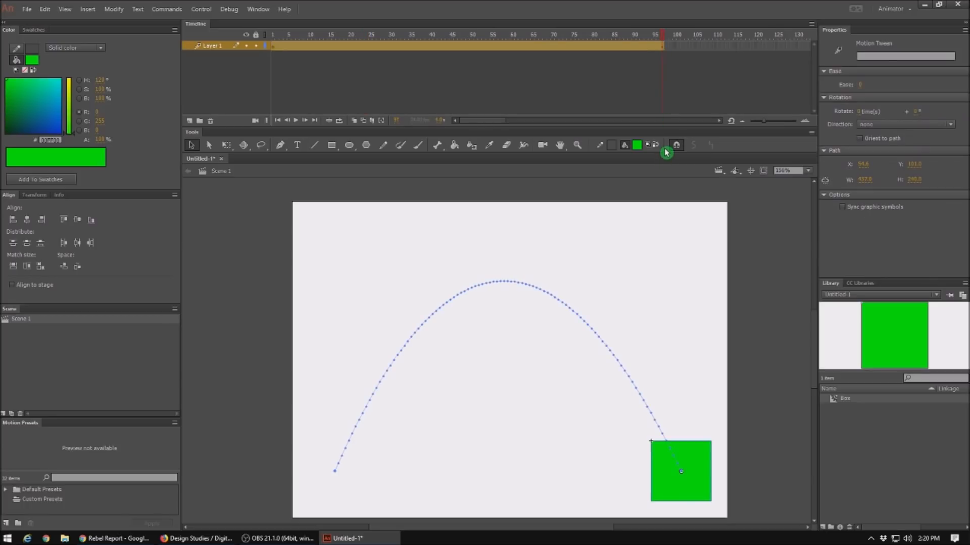
- Rotate the box 90° clockwise at frame 97 with Free Transform and test the movie to preview the spin
click(277, 49)
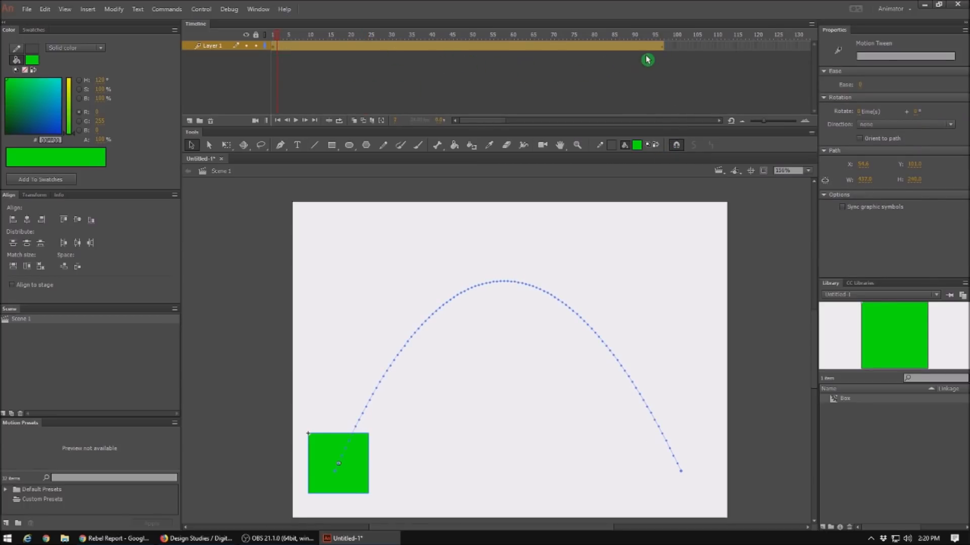
click(662, 50)
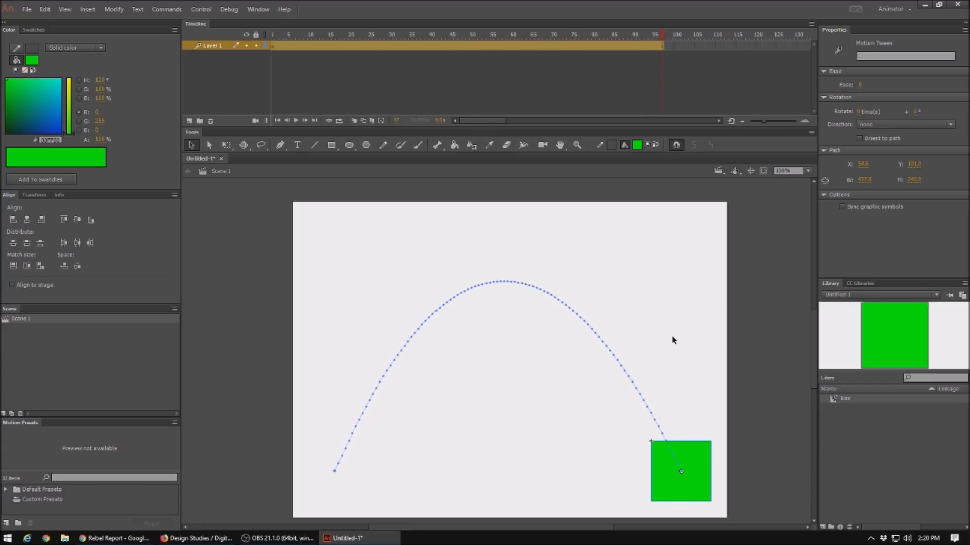
click(226, 145)
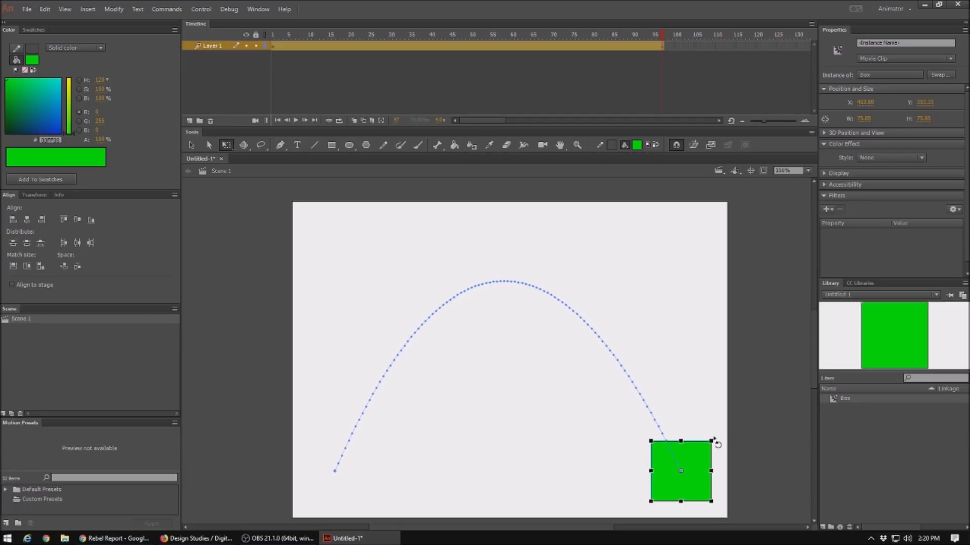
drag(717, 442, 730, 513)
drag(663, 41, 345, 85)
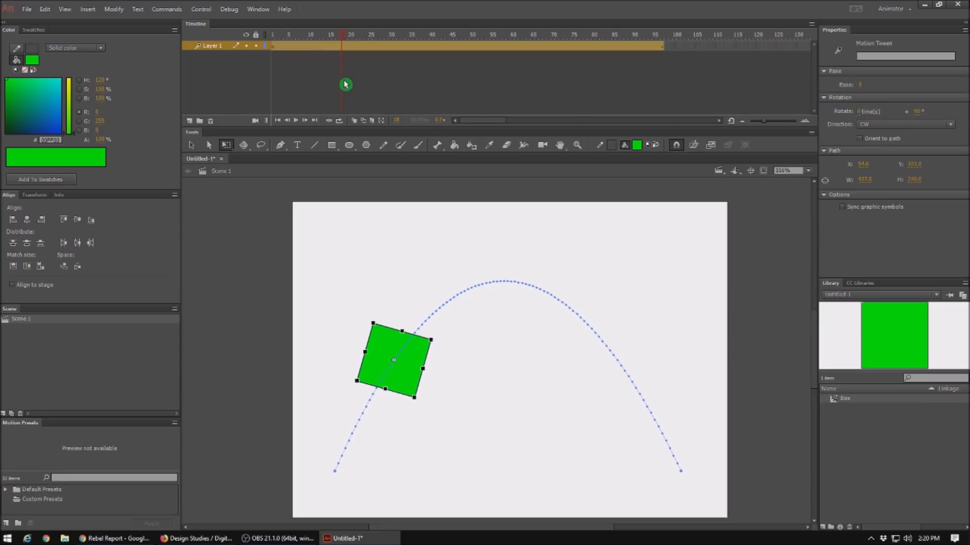
key(ctrl+Return)
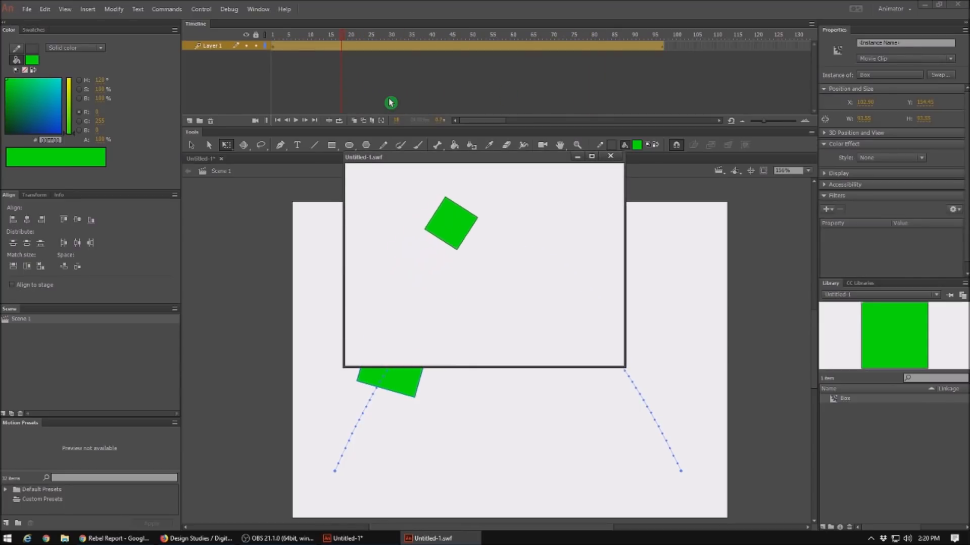
click(610, 157)
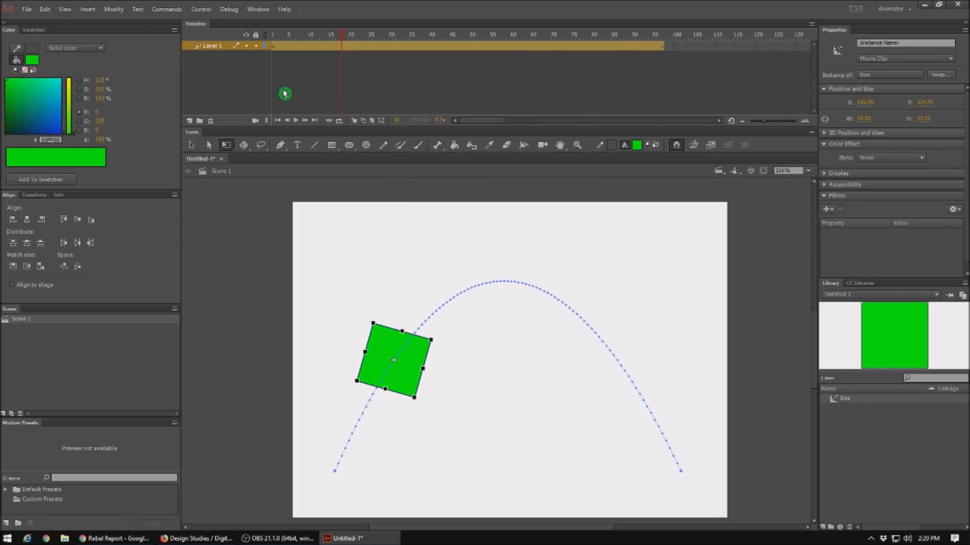
- Rename Layer 1 as Motion
click(213, 68)
double_click(216, 49)
text(Motion)
key(Return)
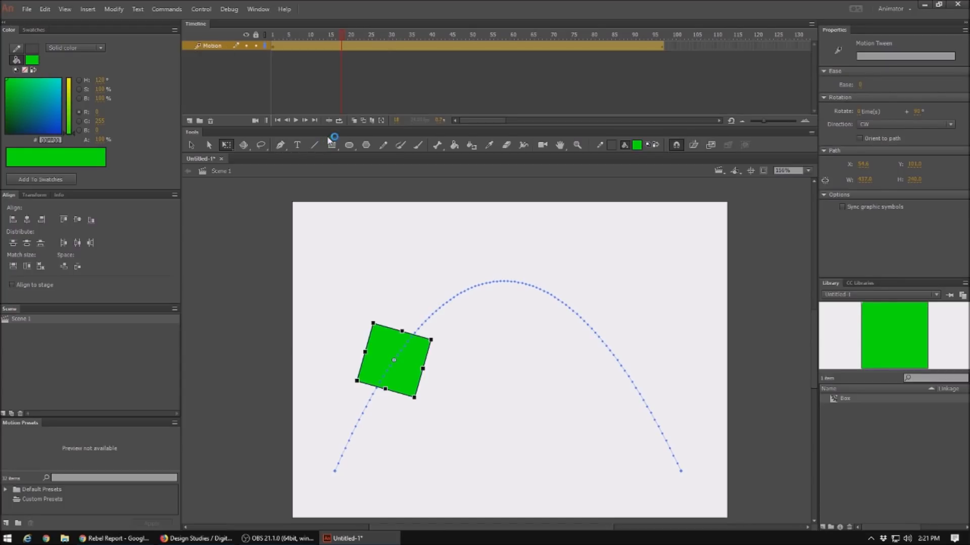
- Add a new layer above the Motion layer and name it Colour
click(190, 121)
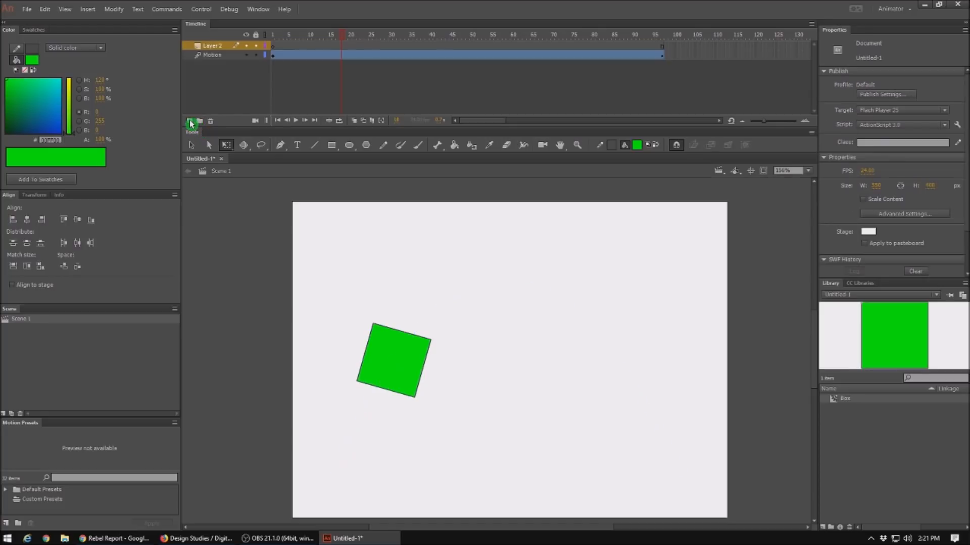
double_click(215, 45)
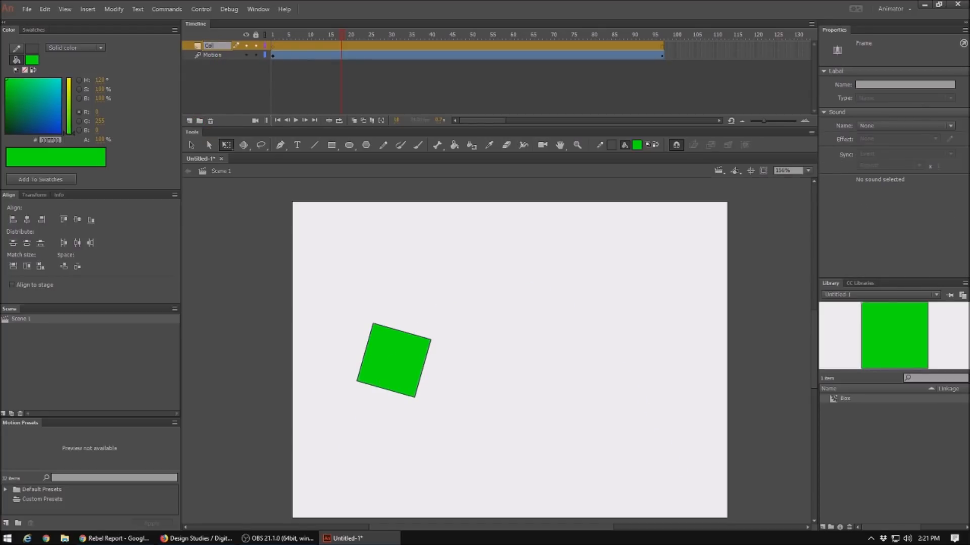
click(180, 106)
click(220, 88)
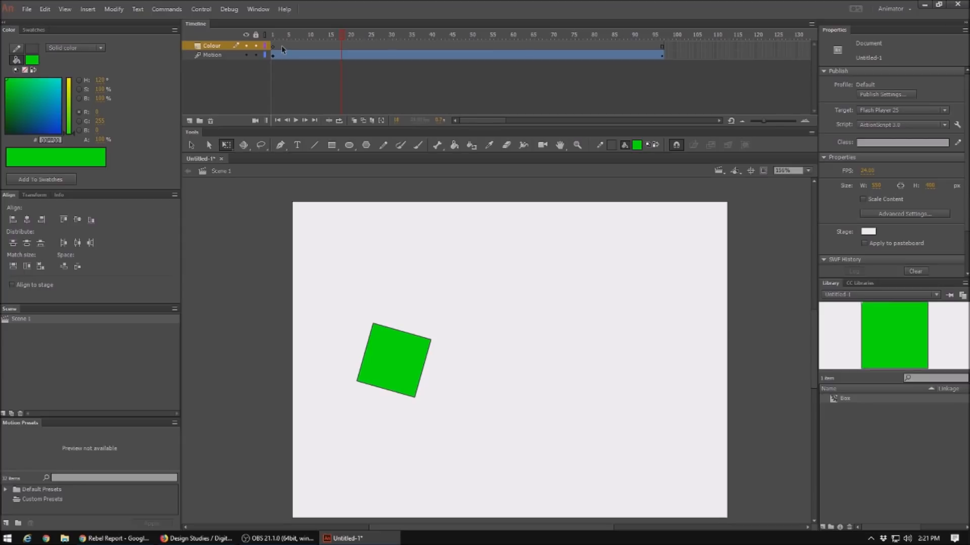
- Draw a green circle about 70 px wide on the Colour layer near the stage's upper-left corner
click(654, 46)
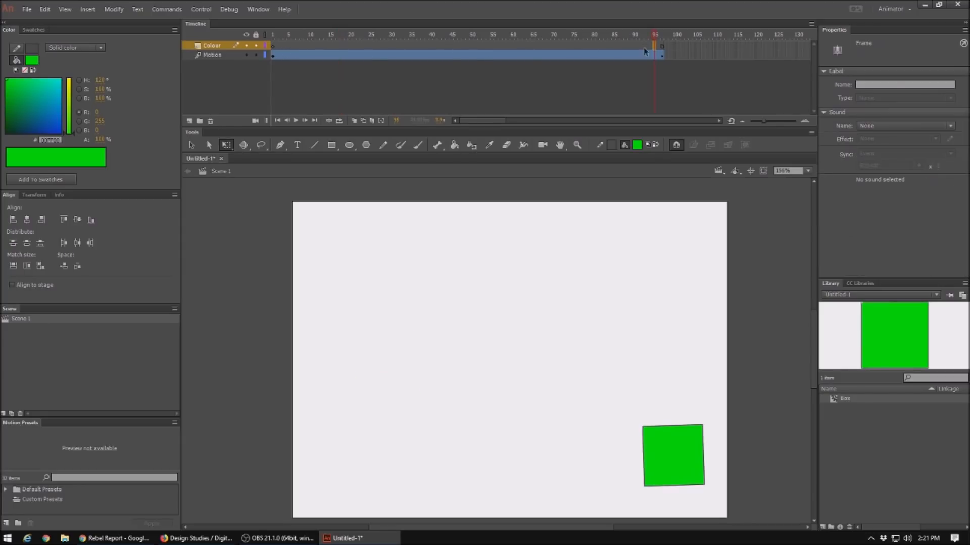
click(281, 46)
click(349, 145)
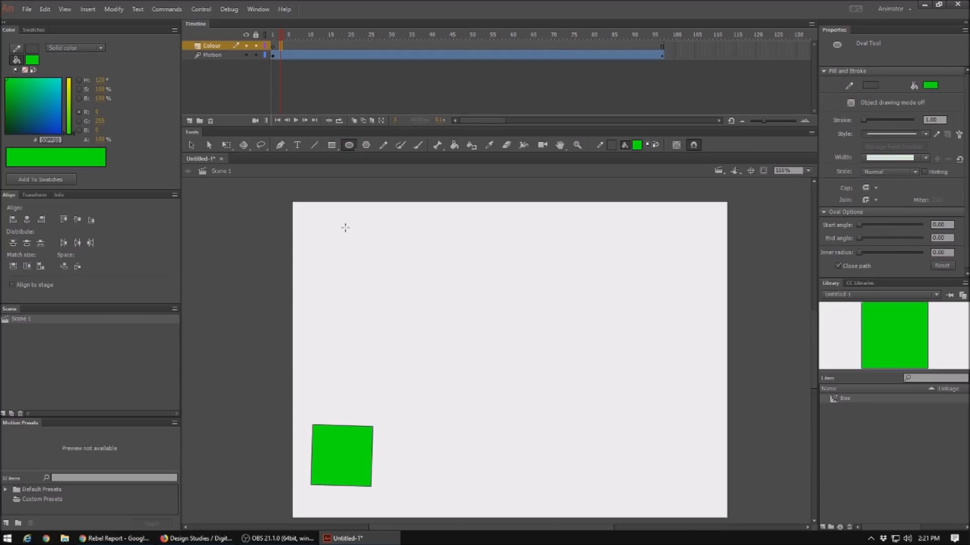
drag(326, 245, 382, 299)
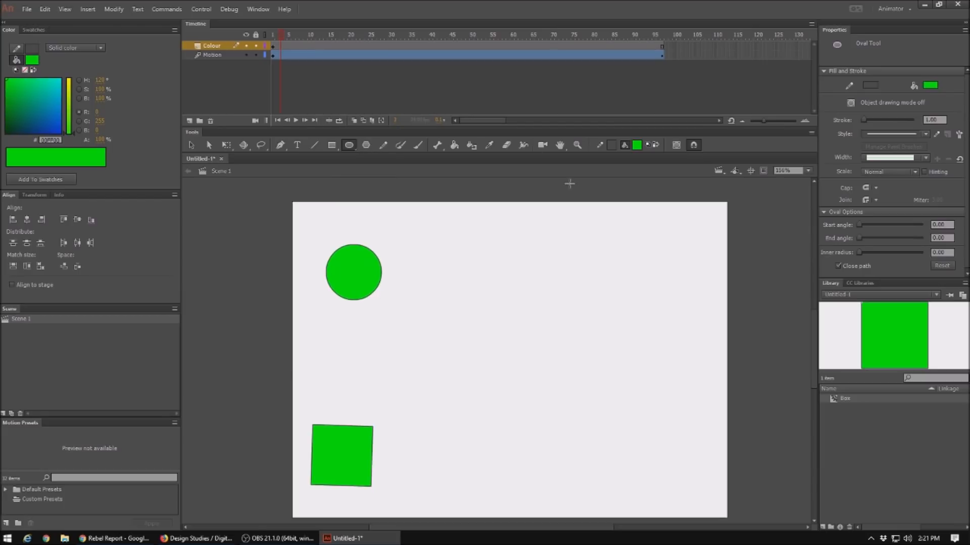
- Set the fill colour to orange-red #CC3300 and recolour the circle with the Paint Bucket
click(638, 147)
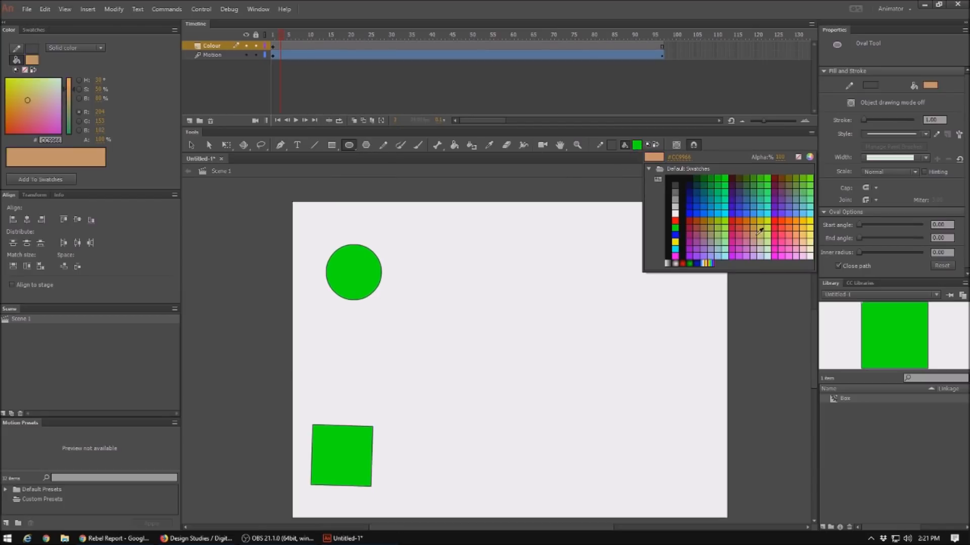
click(737, 221)
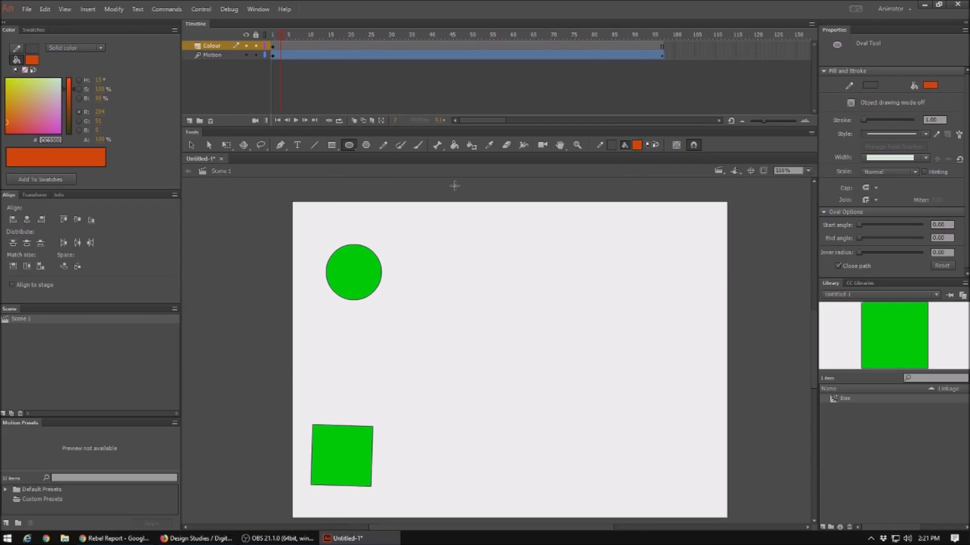
click(455, 145)
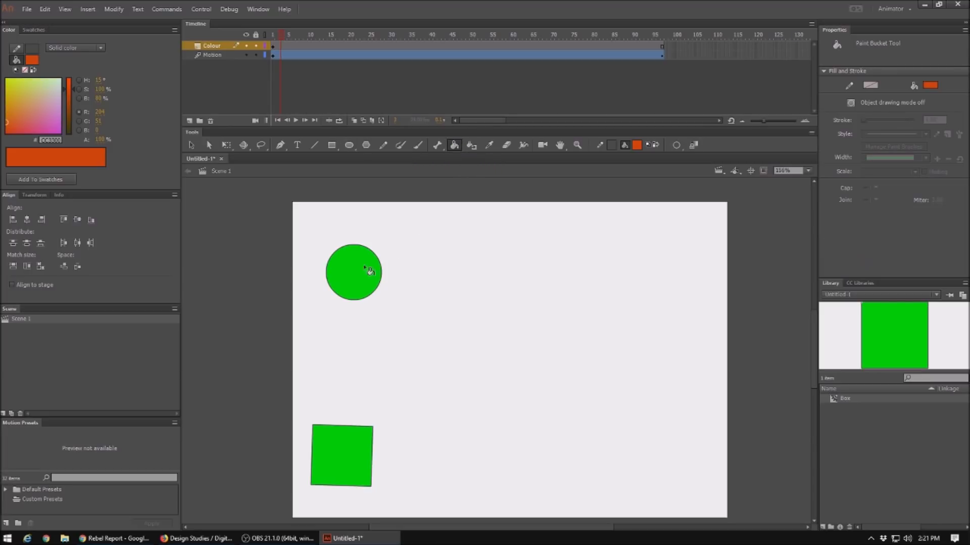
click(361, 265)
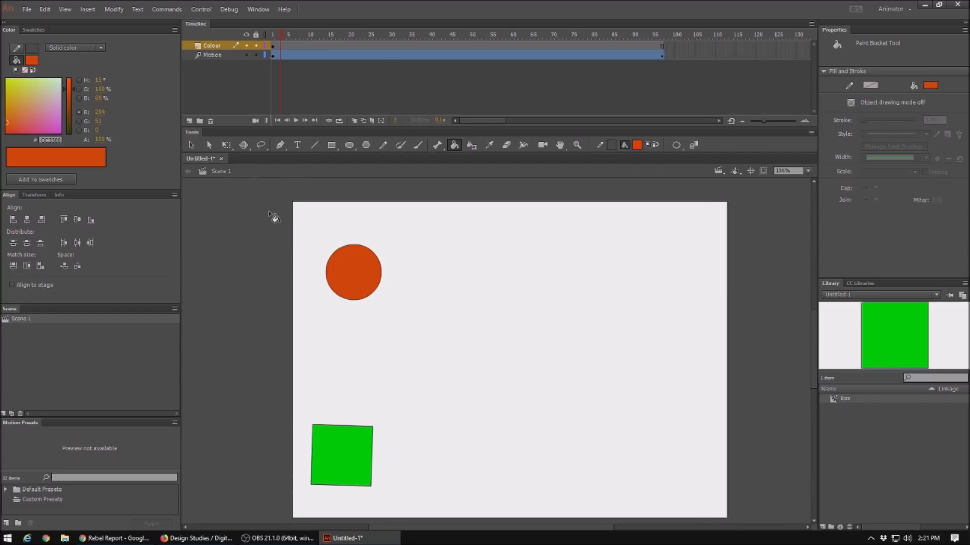
- Convert the whole circle, fill and outline, to a movie clip symbol named Ball
click(192, 146)
drag(308, 224, 407, 334)
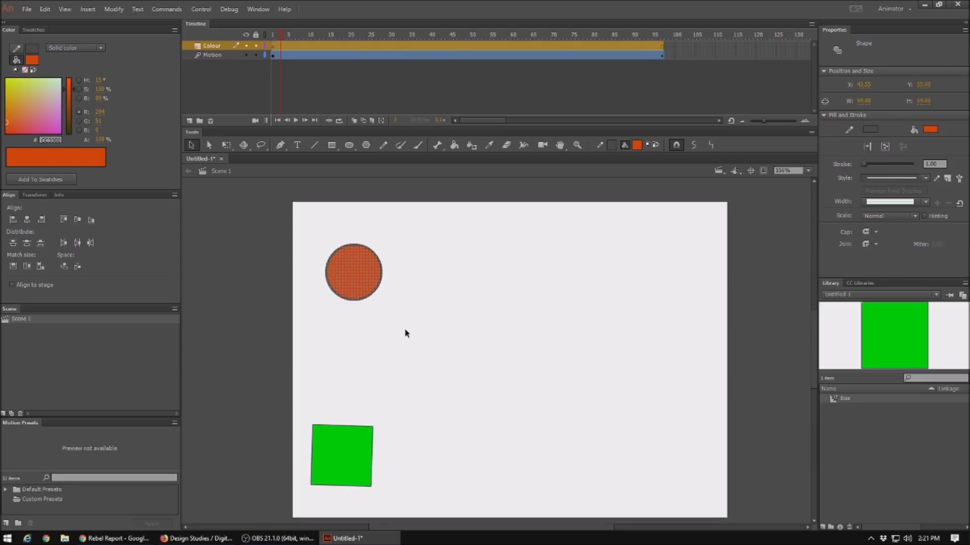
click(119, 9)
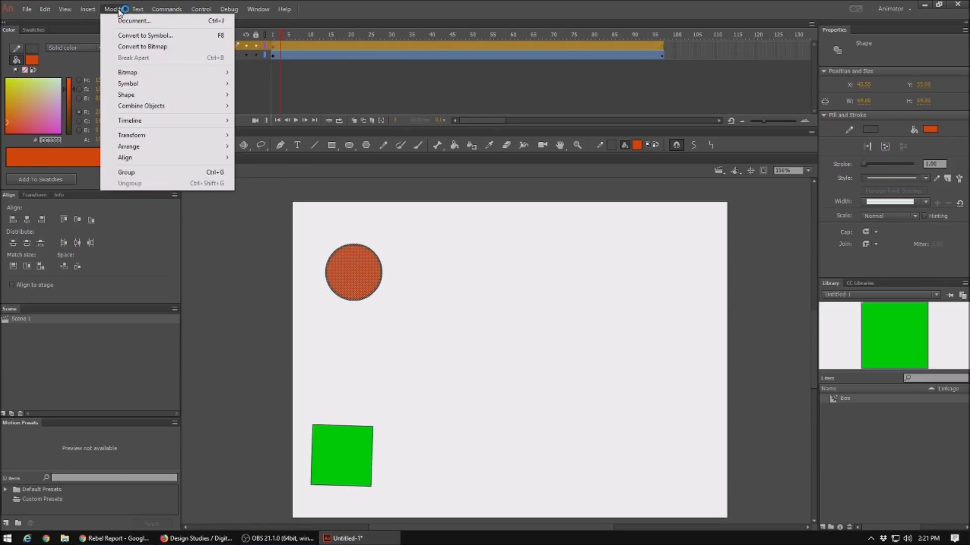
click(146, 36)
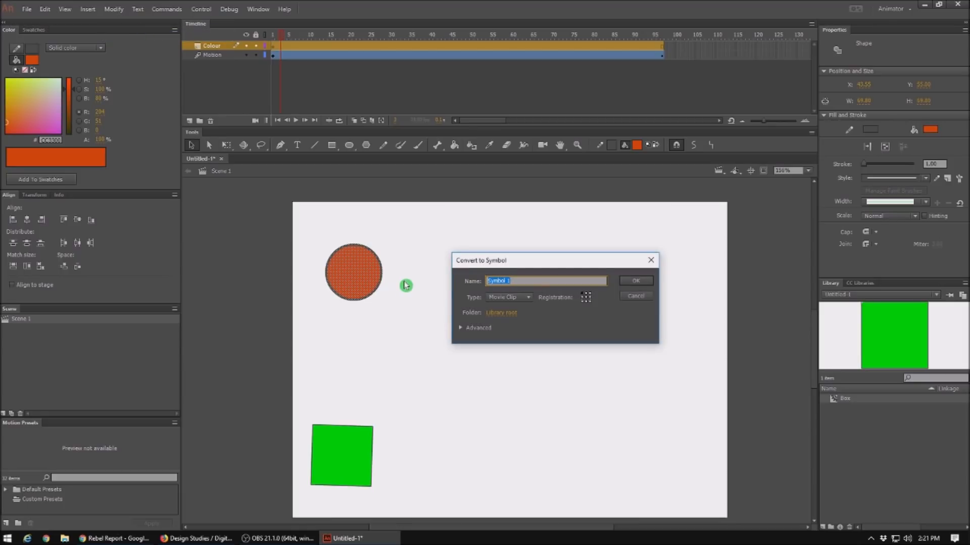
text(Ball)
key(Return)
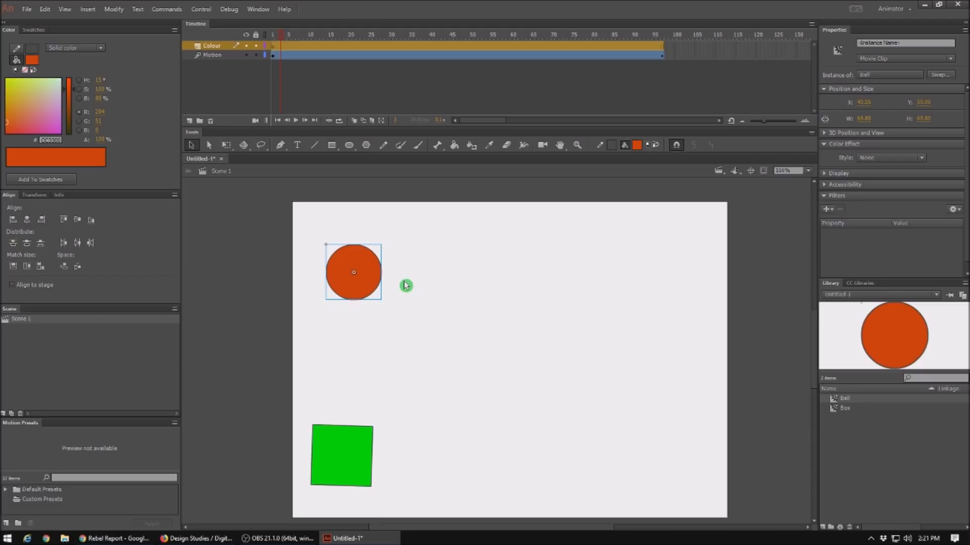
- Create a motion tween on the Colour layer for the ball, starting from frame 1
click(313, 96)
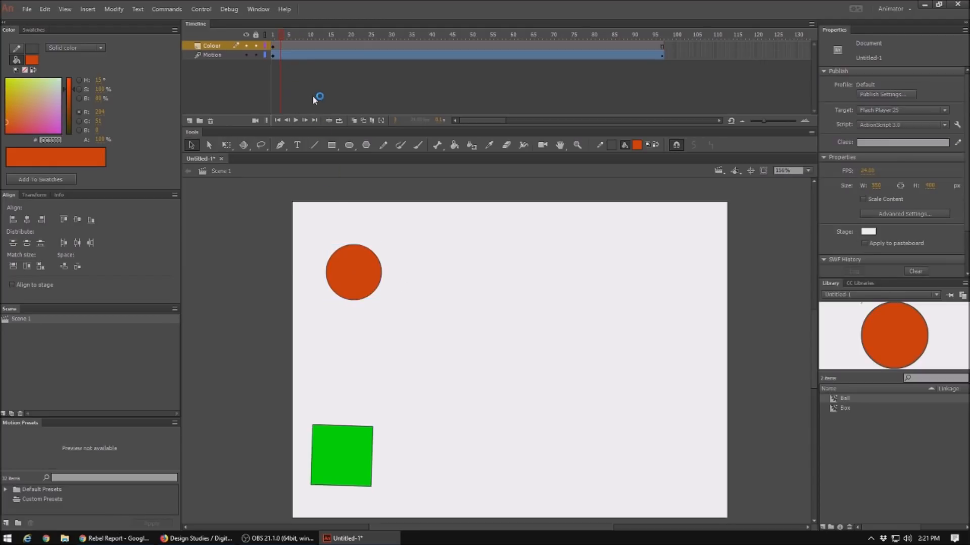
right_click(271, 50)
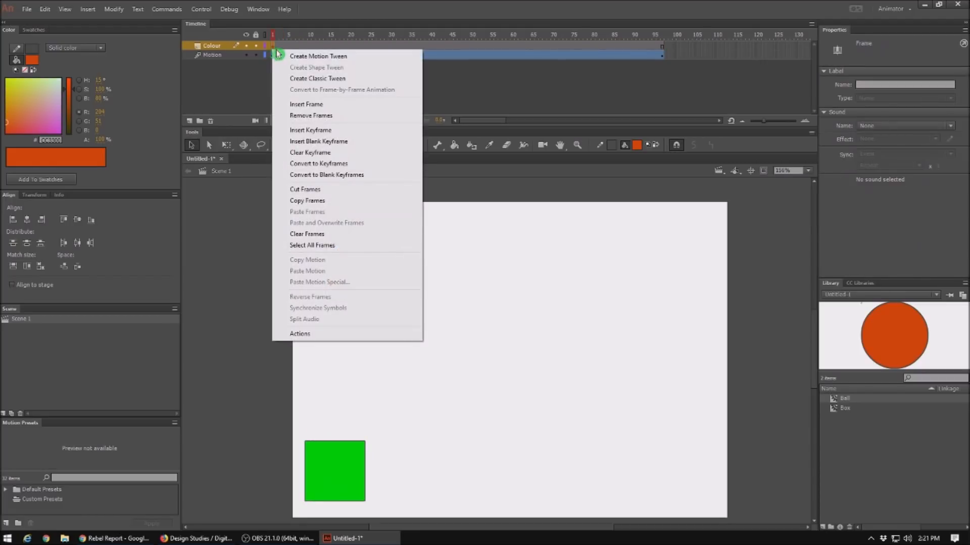
click(322, 56)
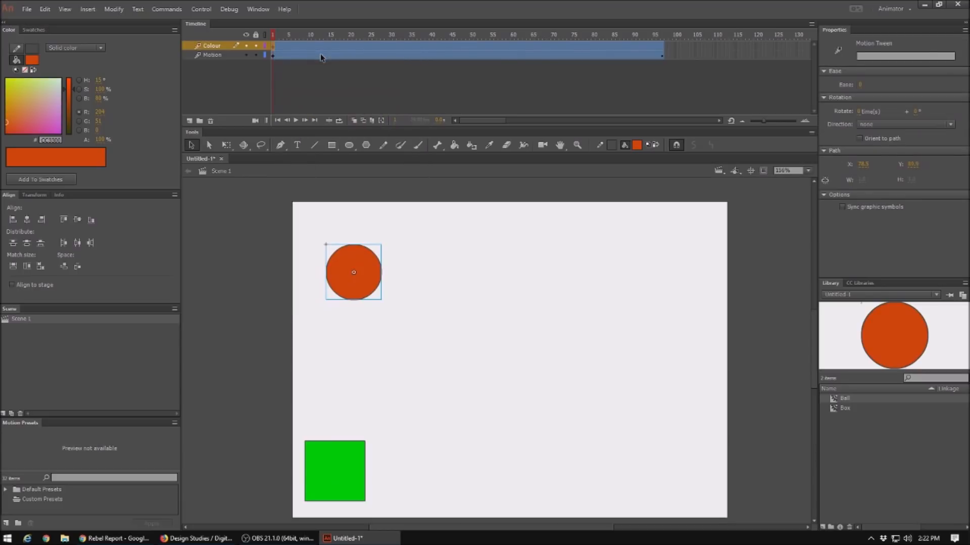
- At frame 97, set the ball's colour effect style to Advanced
click(271, 31)
drag(277, 34, 663, 33)
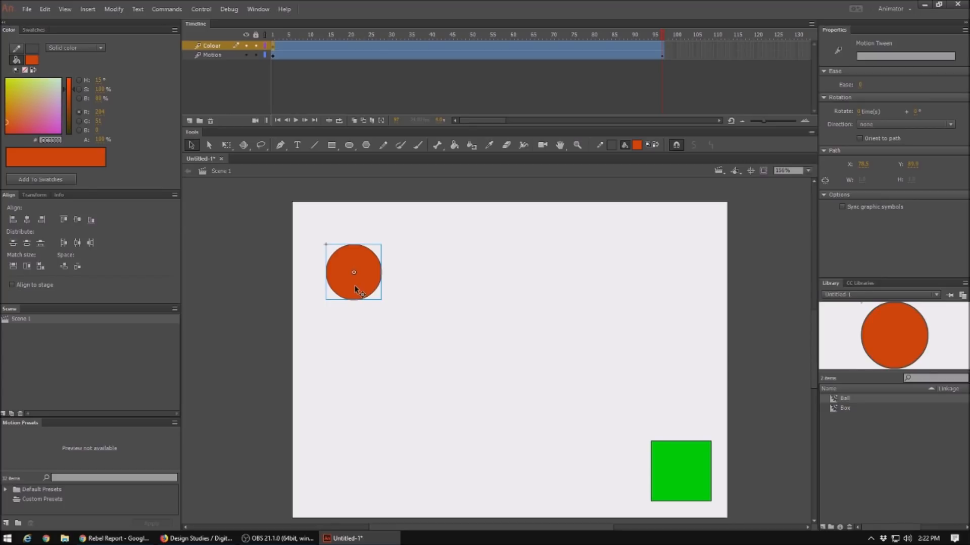
click(354, 286)
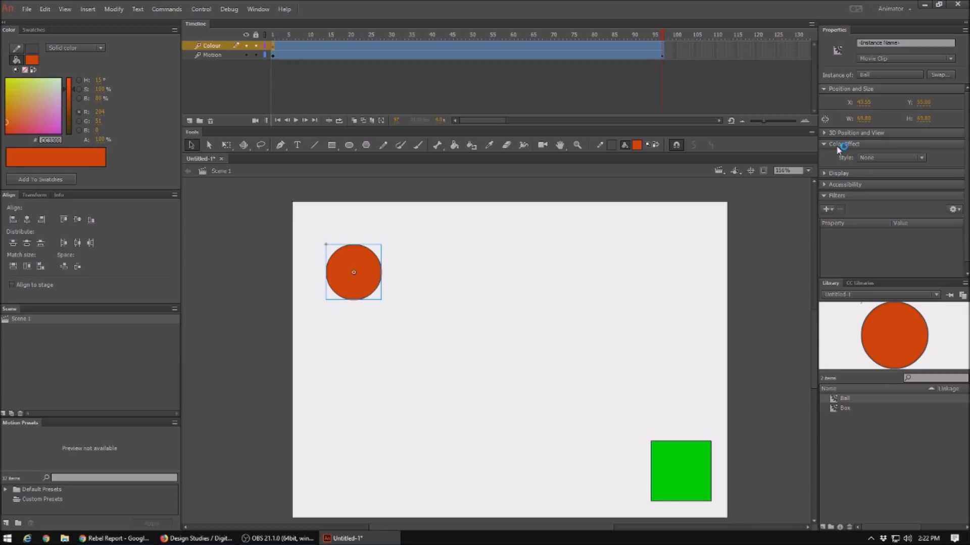
click(924, 161)
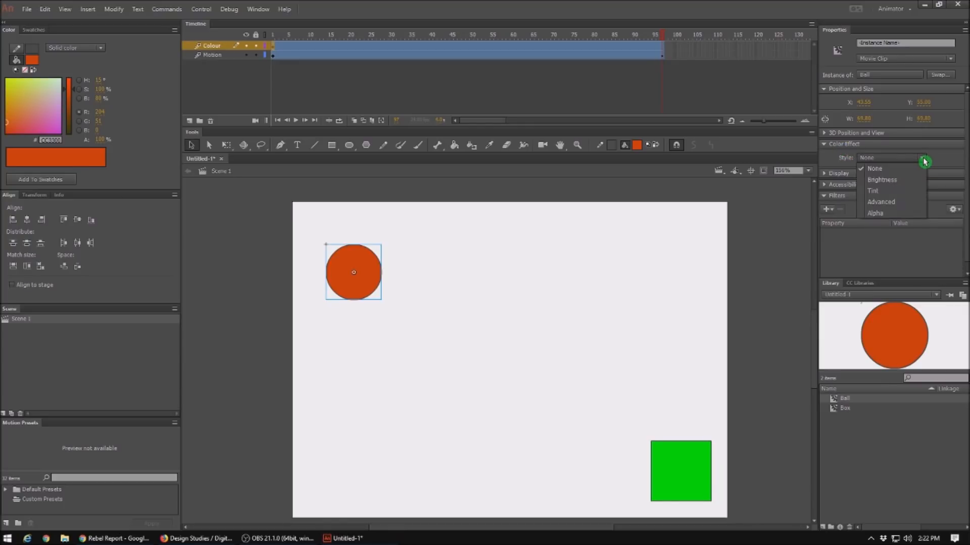
click(904, 203)
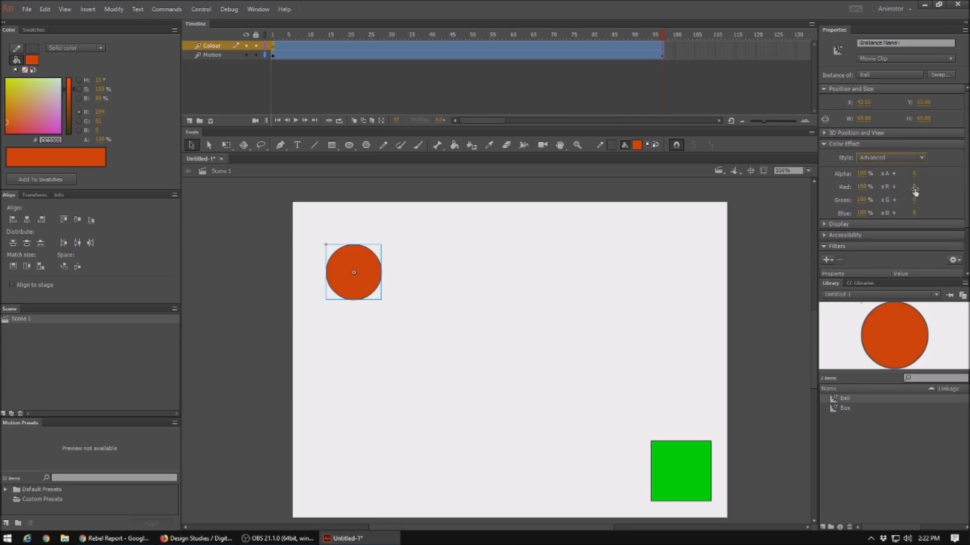
- Set the ball's colour offsets to red -95, green 94 and blue 111, and test the movie to preview the colour change
drag(914, 186, 888, 213)
click(916, 214)
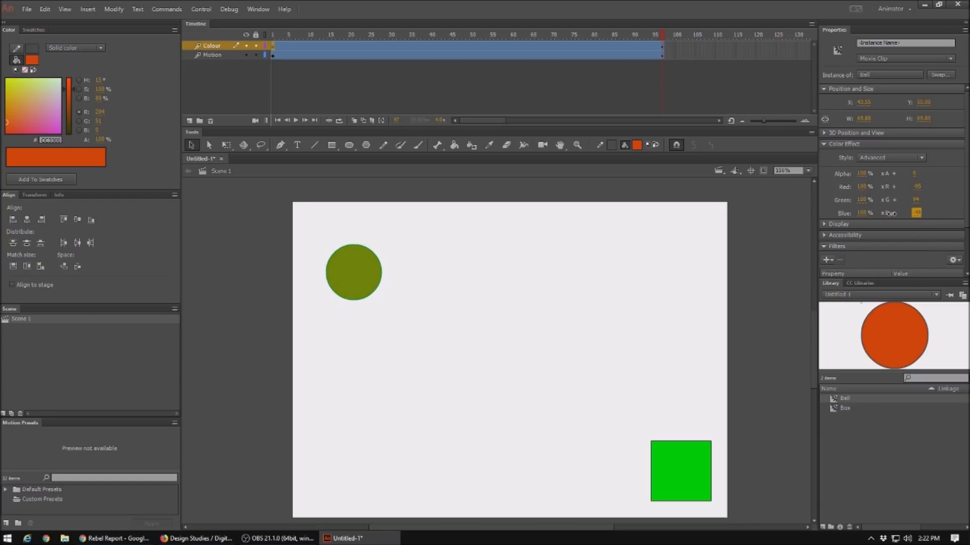
drag(830, 219, 967, 213)
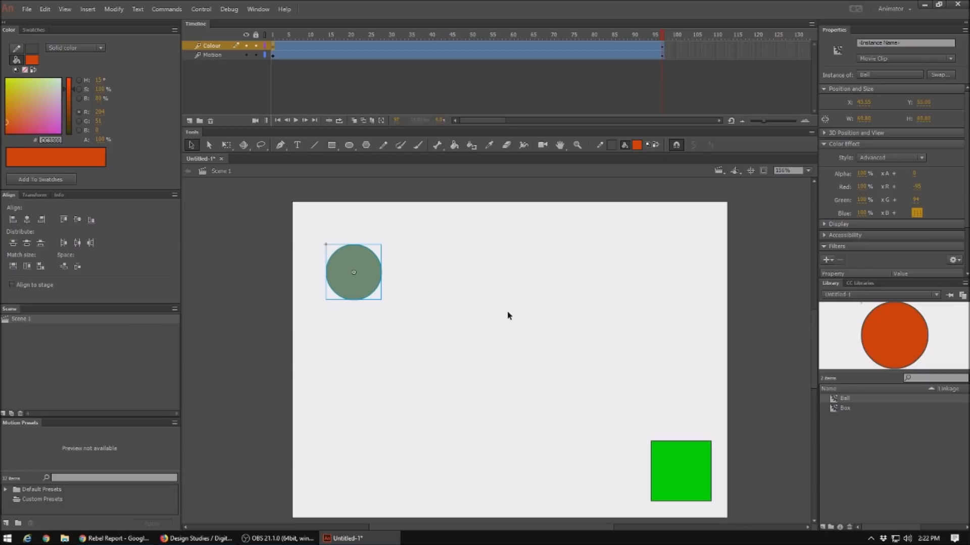
key(ctrl+Return)
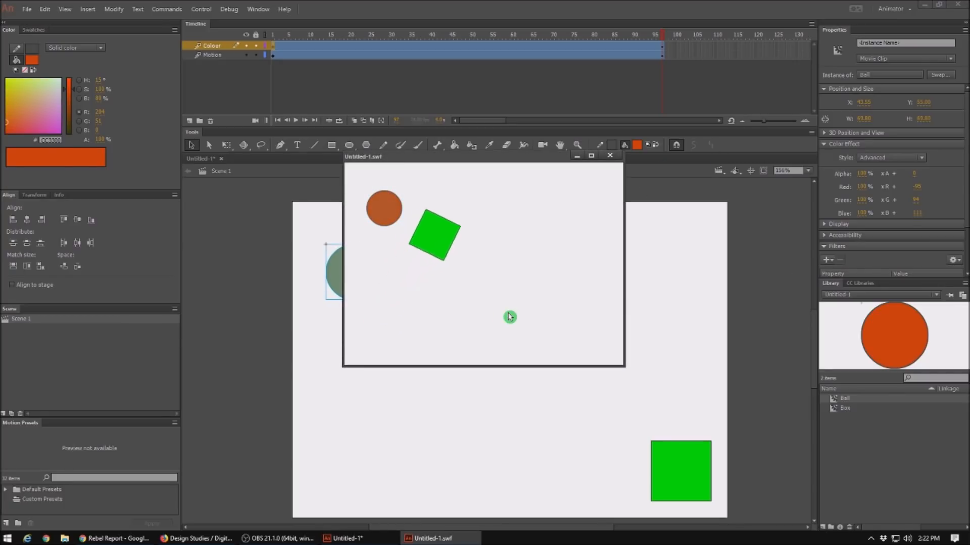
click(609, 156)
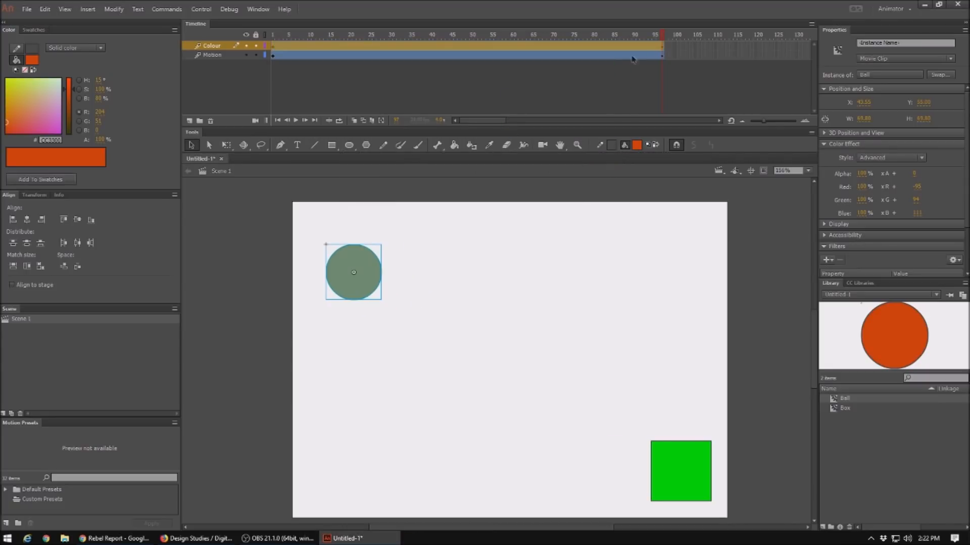
- Make the ball follow an upward-curved path ending just above the green box at frame 97, and test the movie
drag(367, 262, 665, 372)
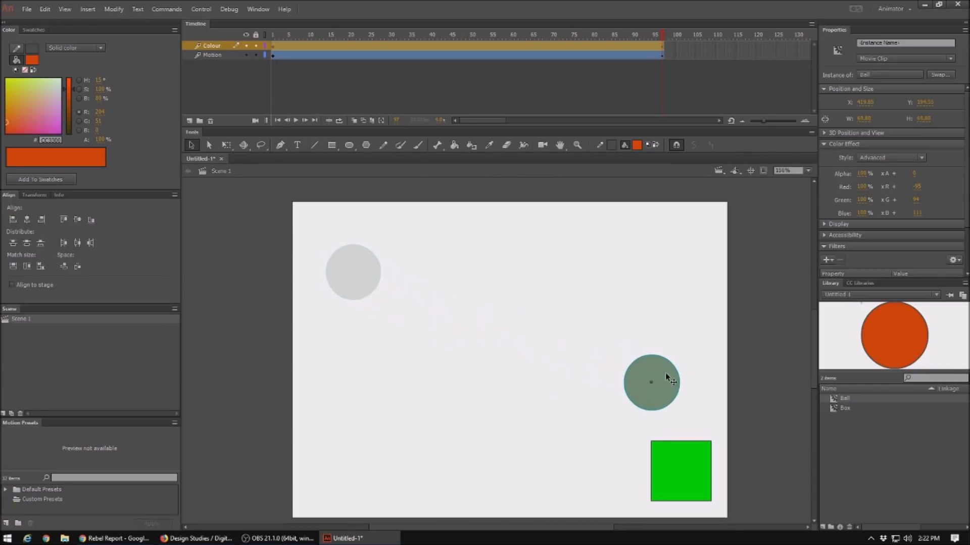
drag(506, 331, 577, 237)
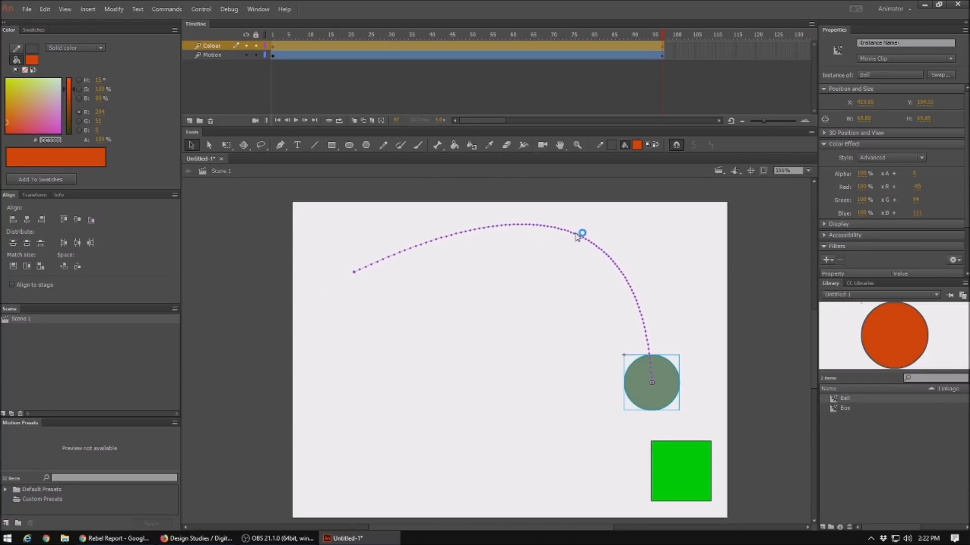
key(ctrl+Return)
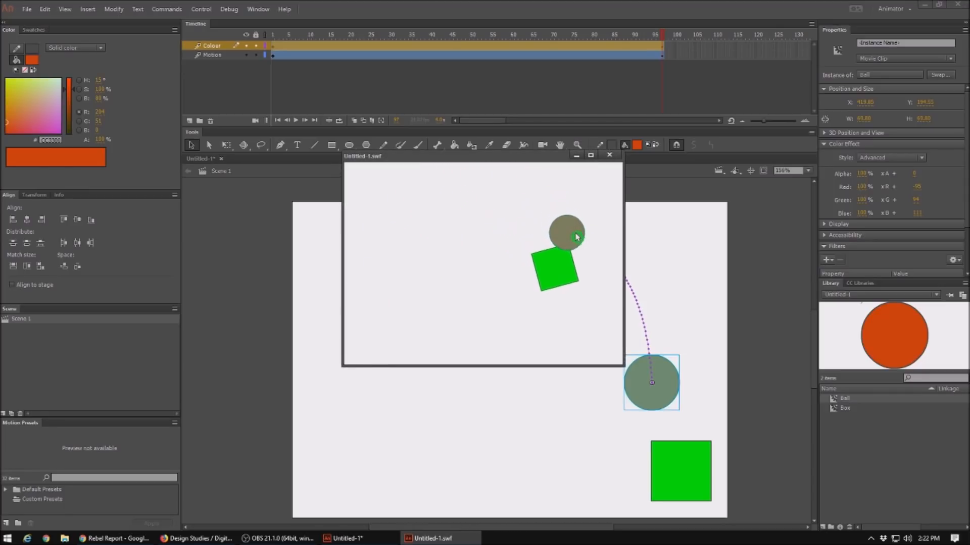
- Close the movie preview and add a new layer named Alpha above the Colour layer
click(609, 155)
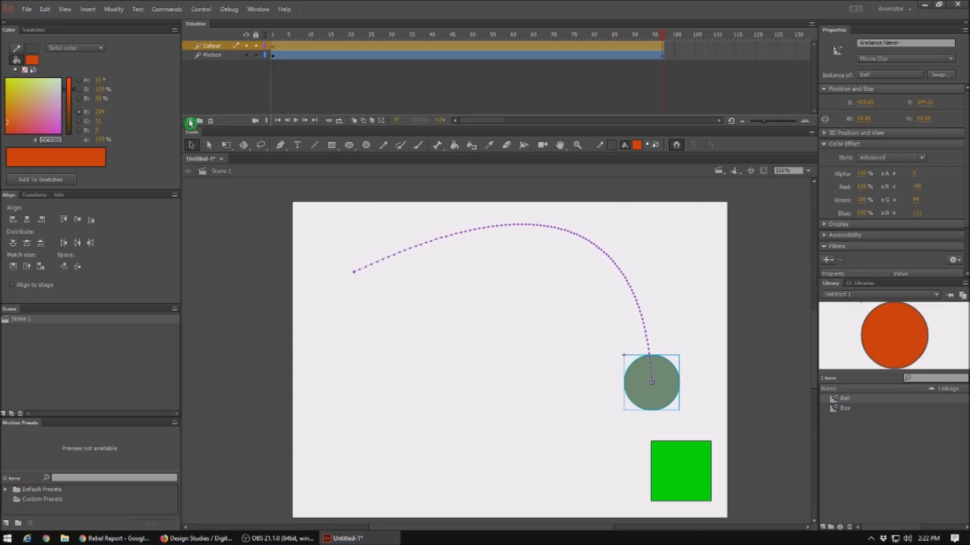
click(190, 122)
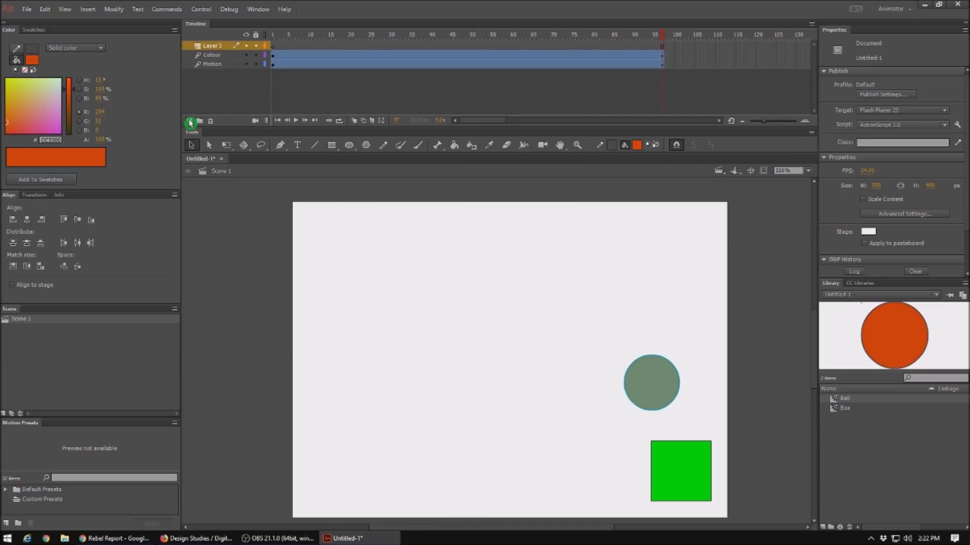
double_click(212, 47)
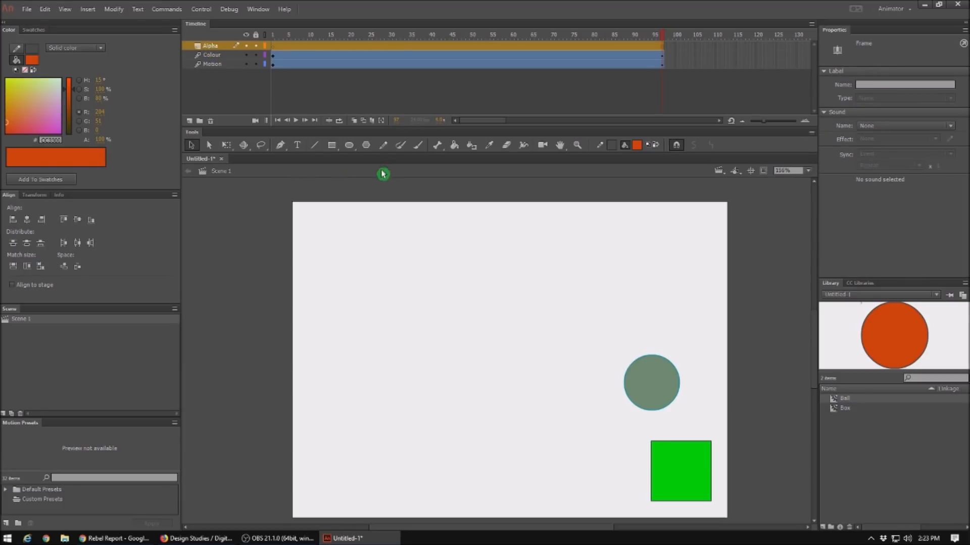
- Draw an orange pentagon about 77 by 79 px in the stage's upper-left corner and convert it to a movie clip named Pentagon
click(367, 146)
drag(339, 235, 347, 268)
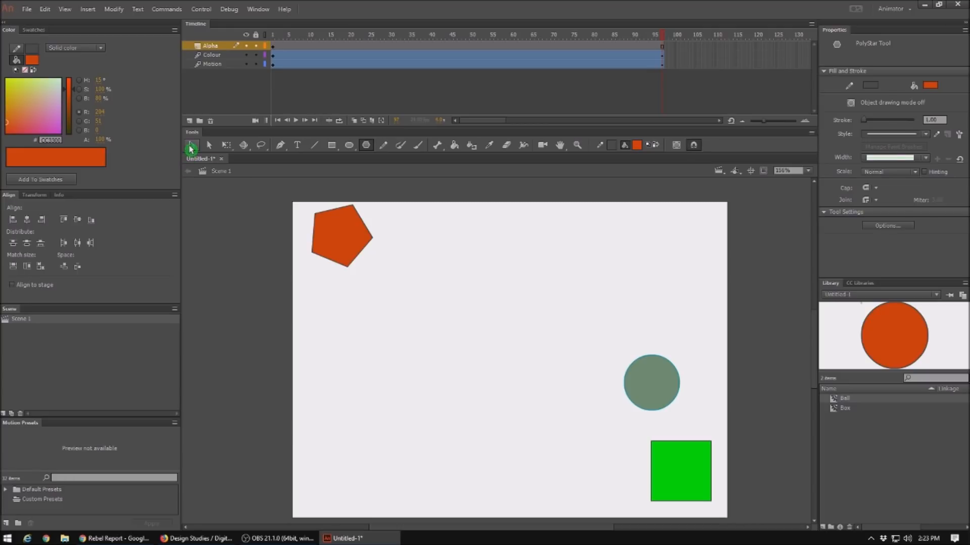
click(191, 146)
click(333, 233)
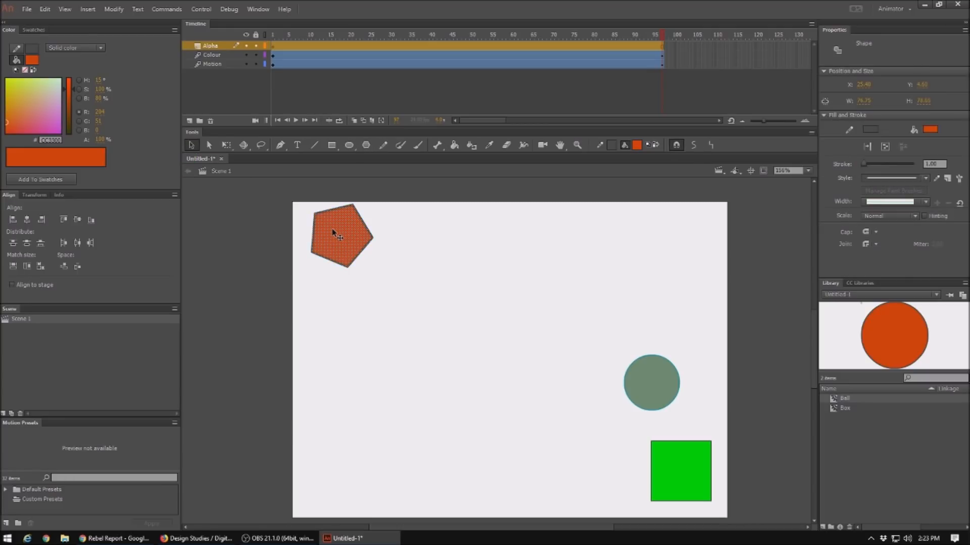
click(115, 10)
click(154, 37)
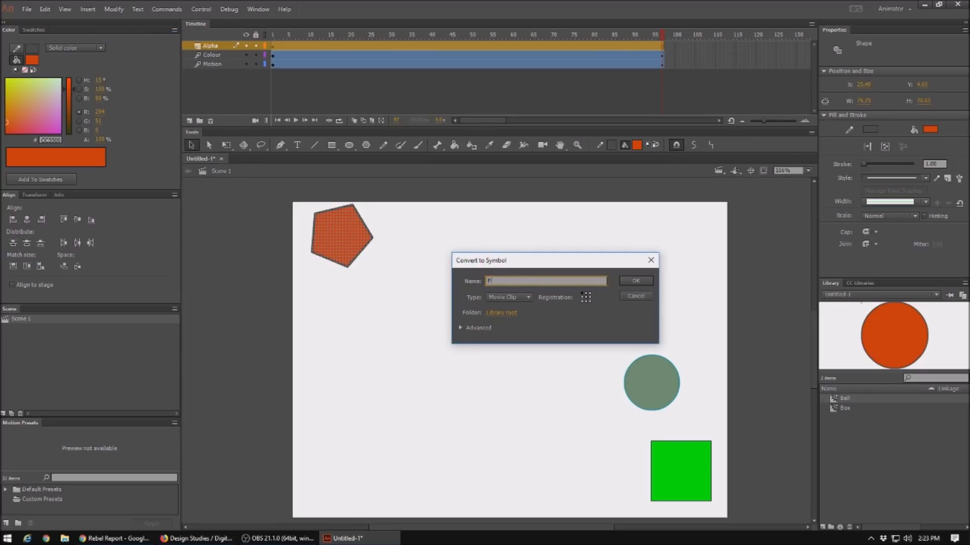
key(Return)
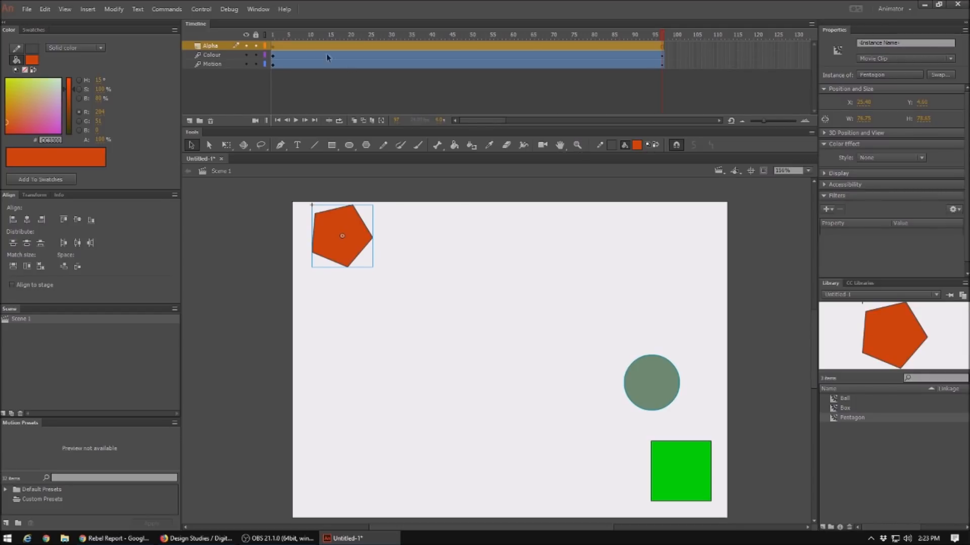
- Create a motion tween on the Alpha layer and set the pentagon's colour effect style to Advanced at frame 97
right_click(278, 48)
click(312, 53)
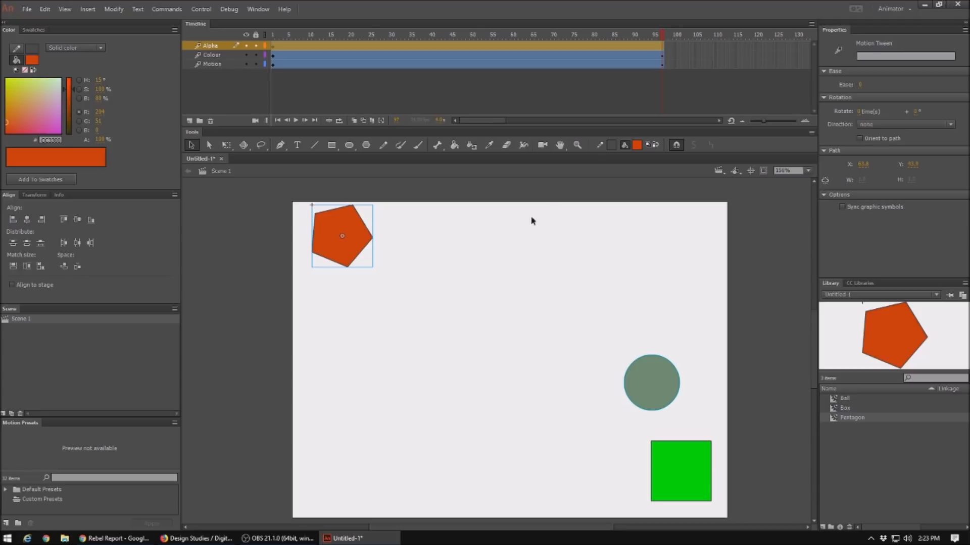
click(357, 243)
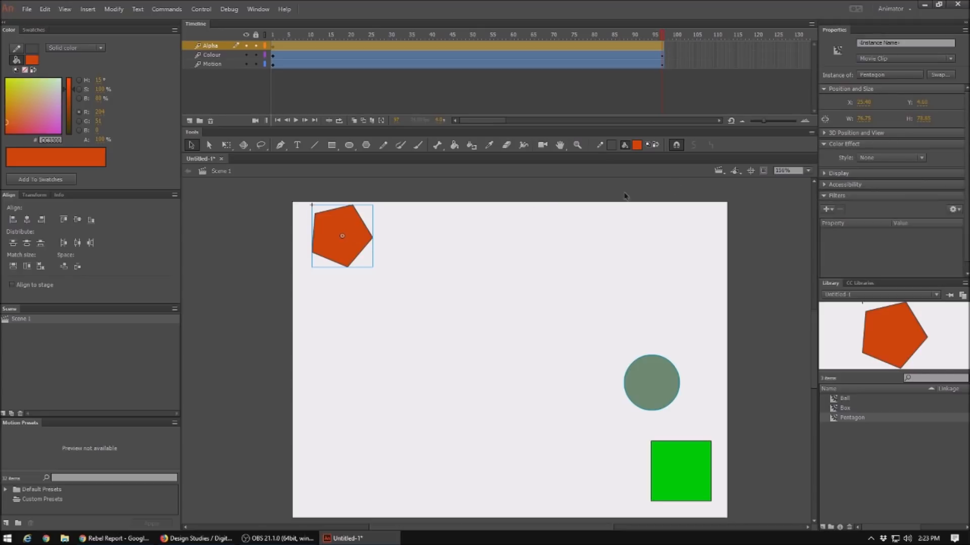
click(838, 174)
click(922, 158)
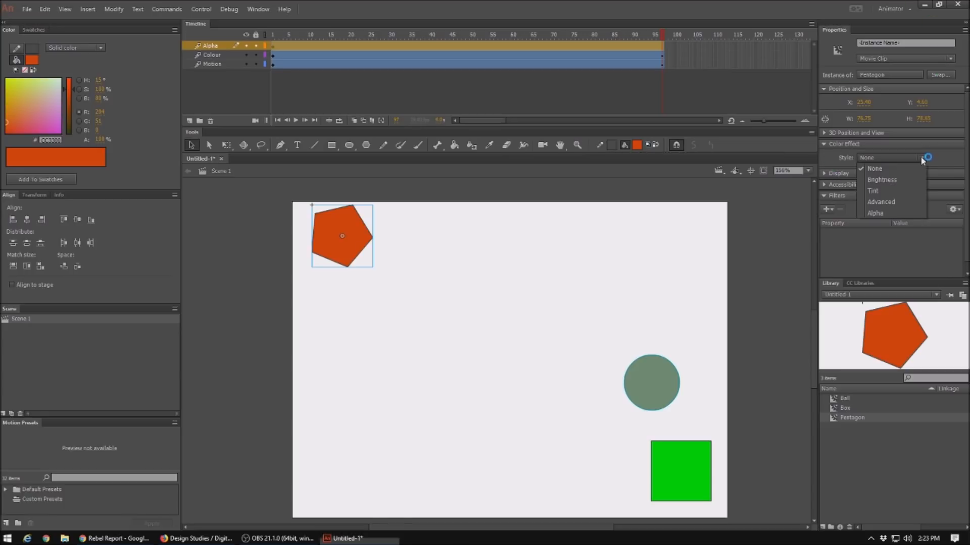
click(899, 203)
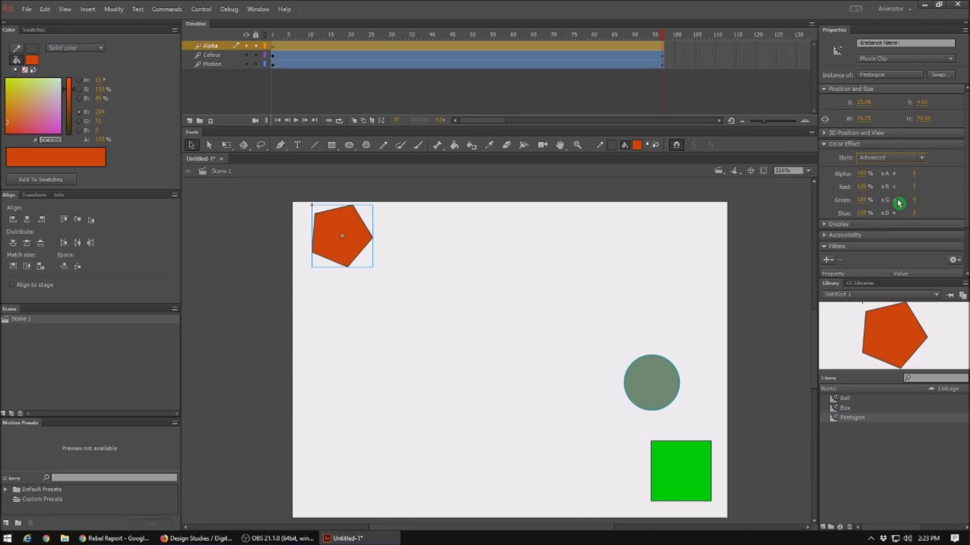
- Set the pentagon's alpha offset to -255 at frame 97 and test the movie to preview the fade-out
drag(913, 175, 784, 180)
click(358, 250)
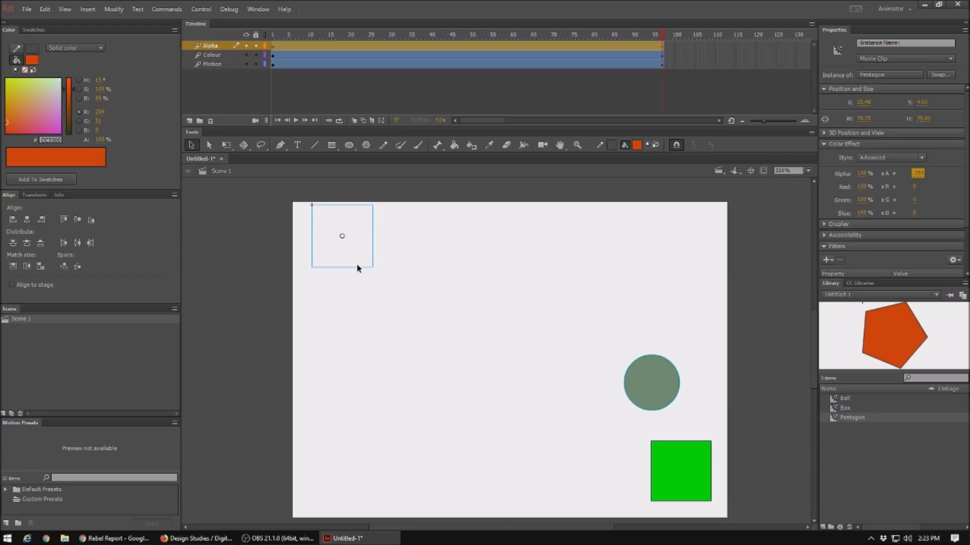
key(ctrl+Return)
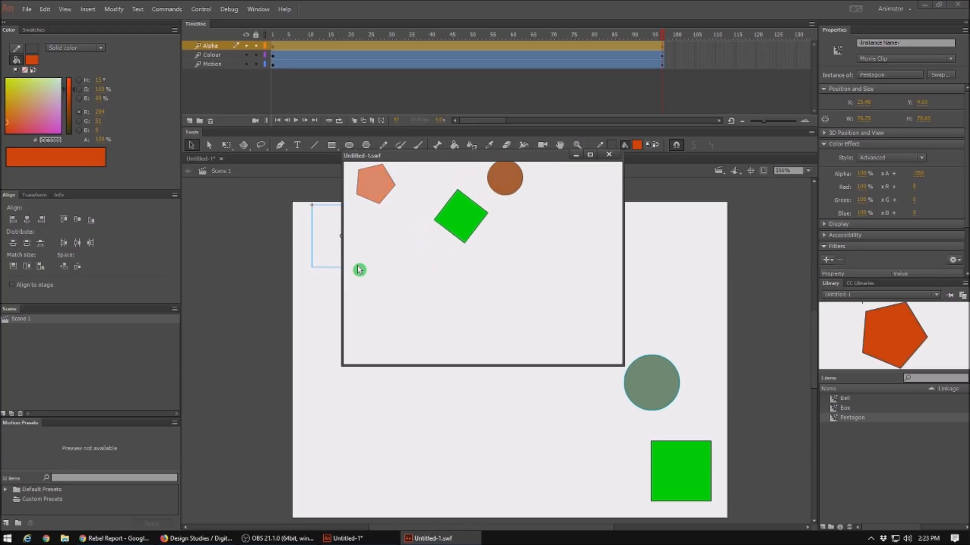